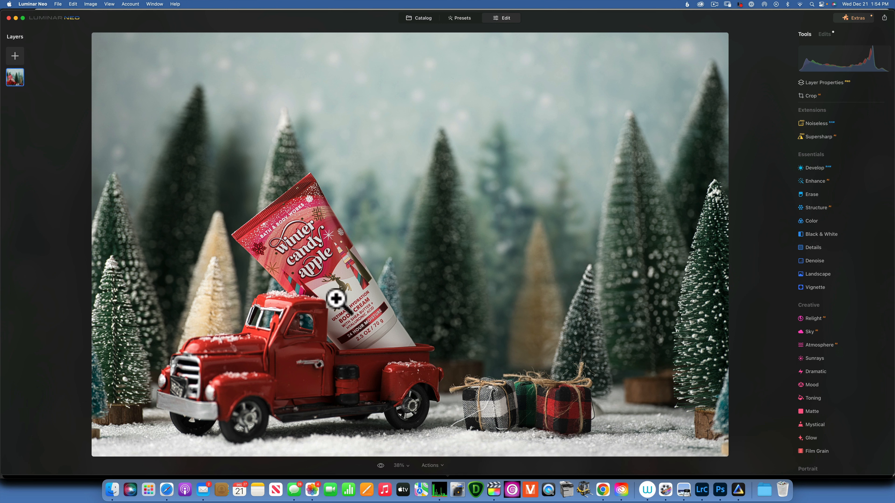
# - Crop the photo slightly tighter from its two lower corners, keeping the original ratio
pyautogui.click(808, 97)
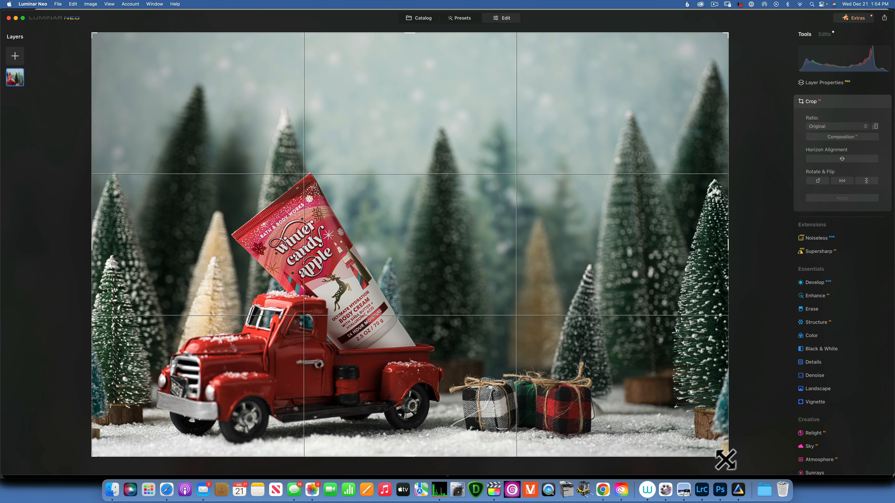
pyautogui.moveTo(727, 456); pyautogui.dragTo(717, 454)
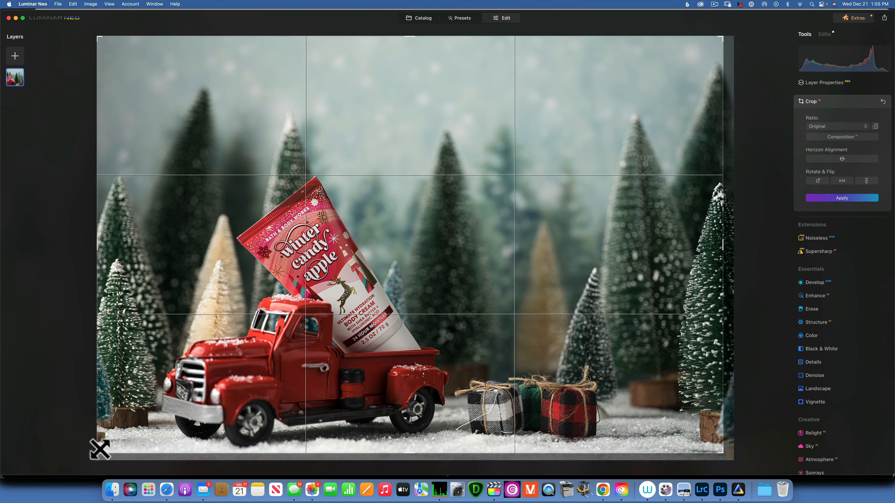
pyautogui.moveTo(97, 453); pyautogui.dragTo(108, 448)
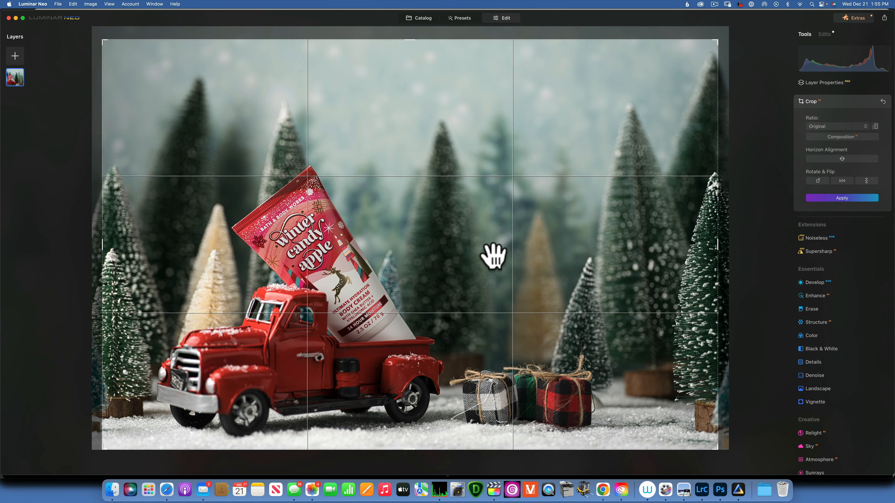
pyautogui.press('Return')
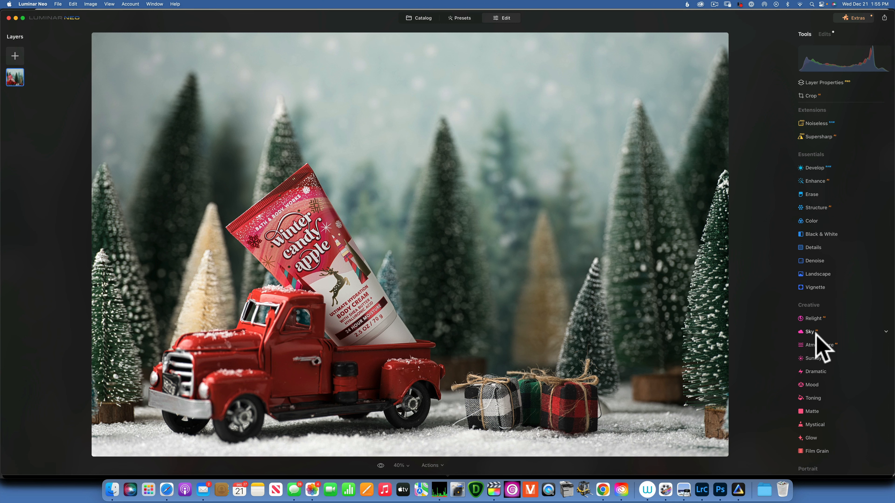
# - Add Atmosphere fog to the photo with an amount of 63, and compare the result with the effect hidden
pyautogui.scroll(-2, 815, 343)
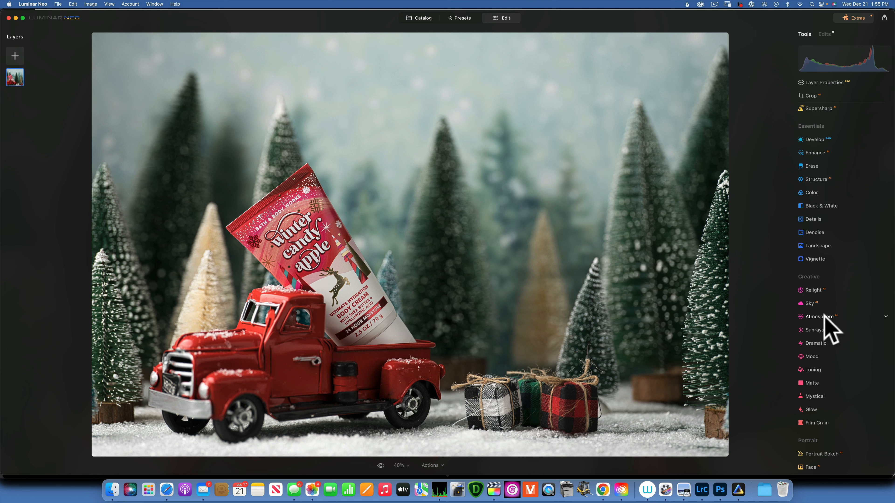
pyautogui.click(821, 317)
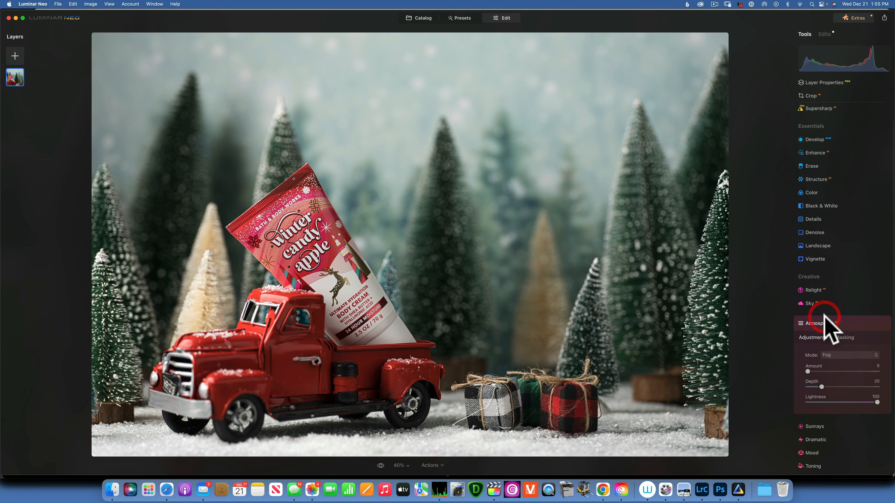
pyautogui.click(832, 354)
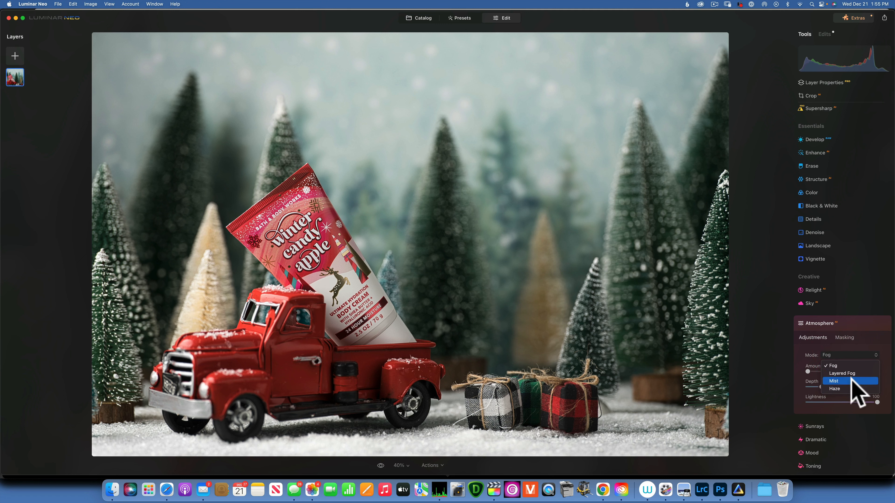
pyautogui.click(833, 365)
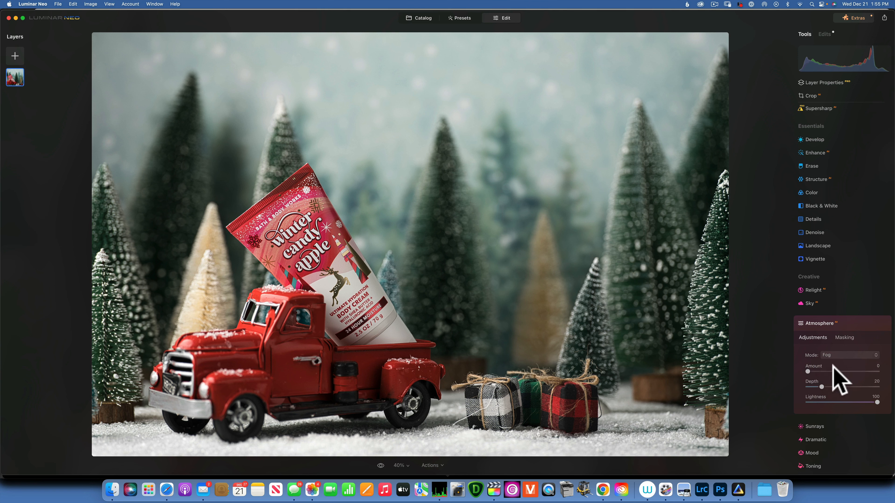
pyautogui.click(808, 371)
pyautogui.moveTo(809, 372); pyautogui.dragTo(887, 369)
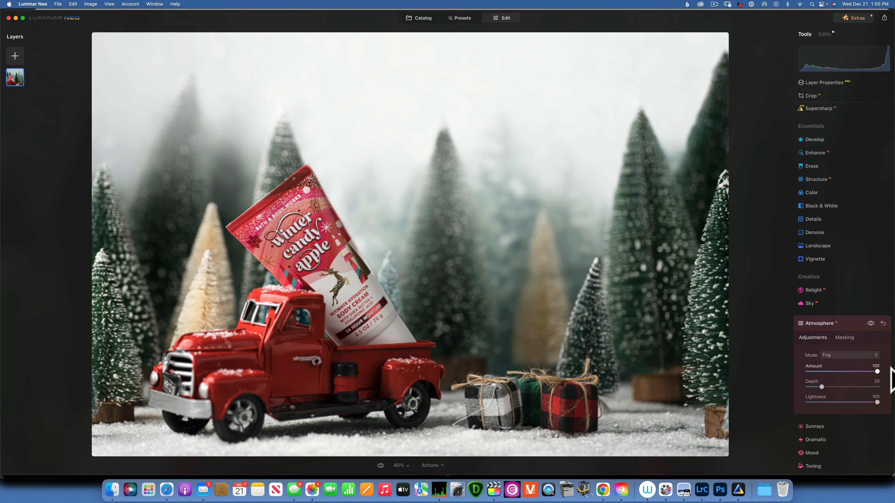
pyautogui.moveTo(874, 369); pyautogui.dragTo(853, 371)
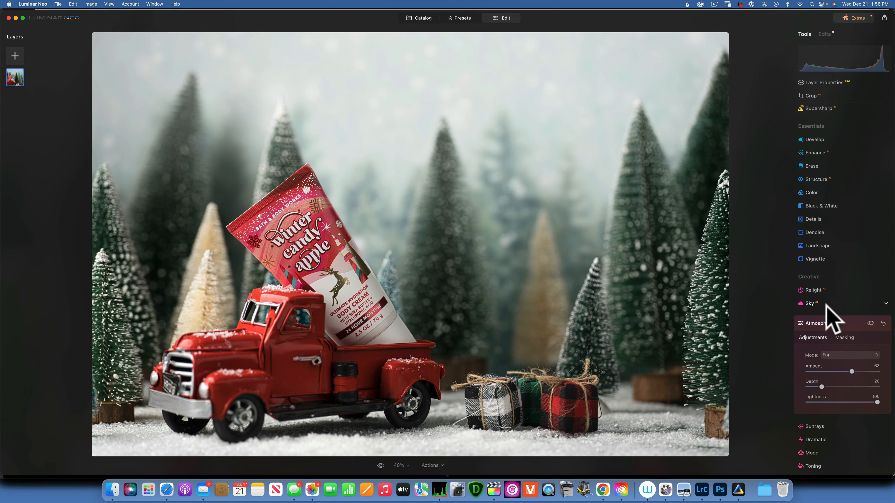
pyautogui.click(870, 323)
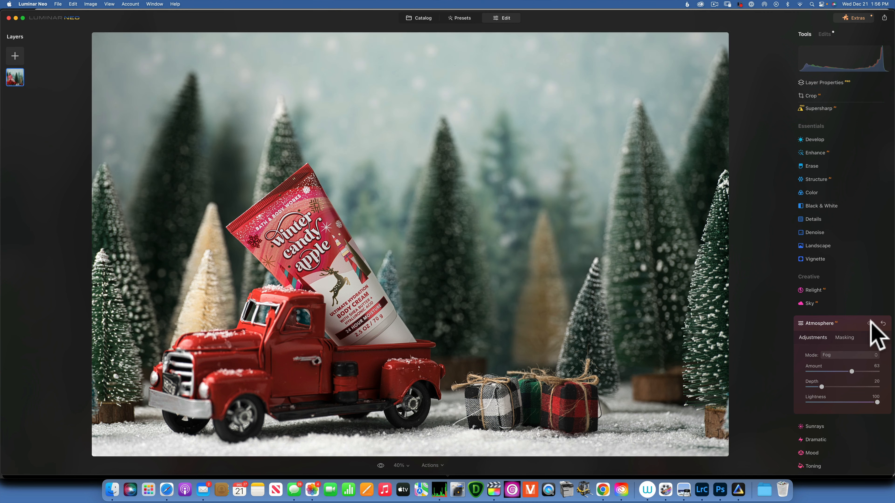
pyautogui.click(870, 323)
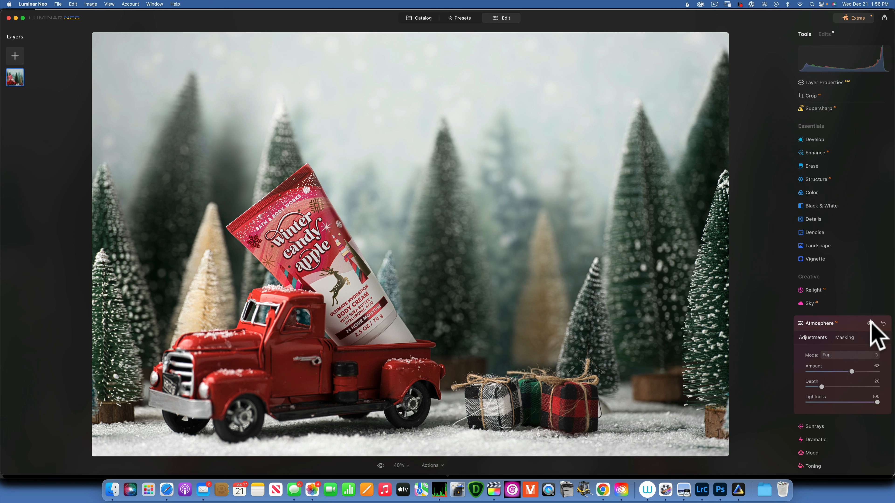
pyautogui.click(825, 323)
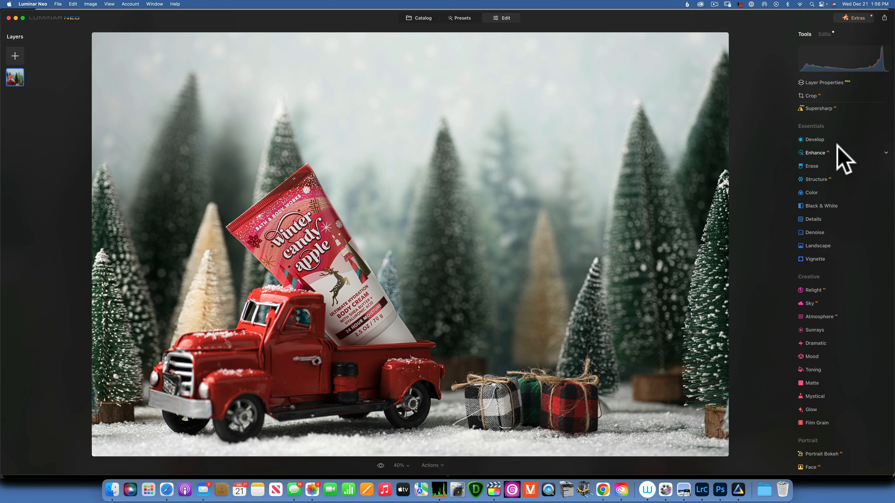
# - Darken the photo's lower-right snow area with a Develop exposure of -0.69 limited by a slanted linear gradient mask, and compare before and after
pyautogui.click(814, 139)
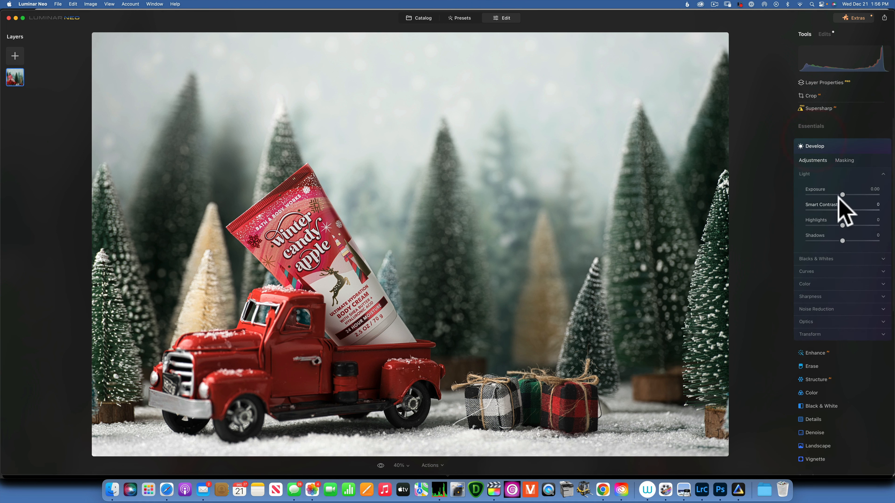
pyautogui.moveTo(843, 195); pyautogui.dragTo(838, 195)
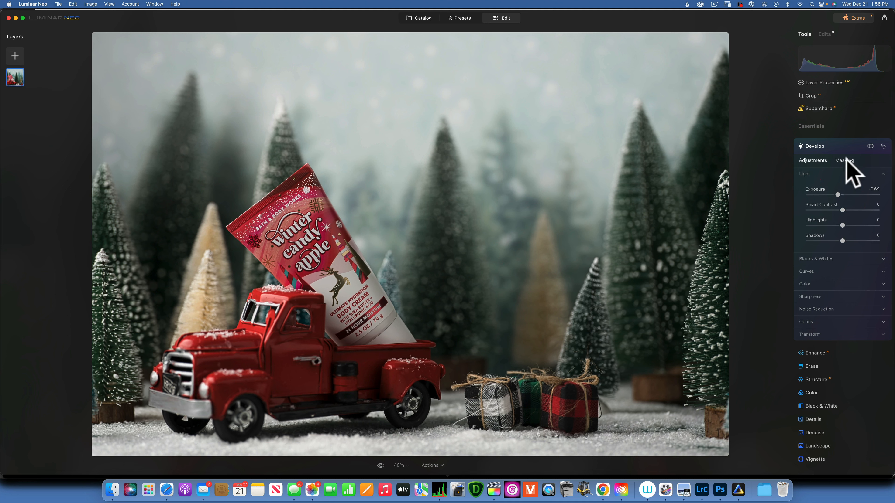
pyautogui.click(844, 160)
pyautogui.click(828, 190)
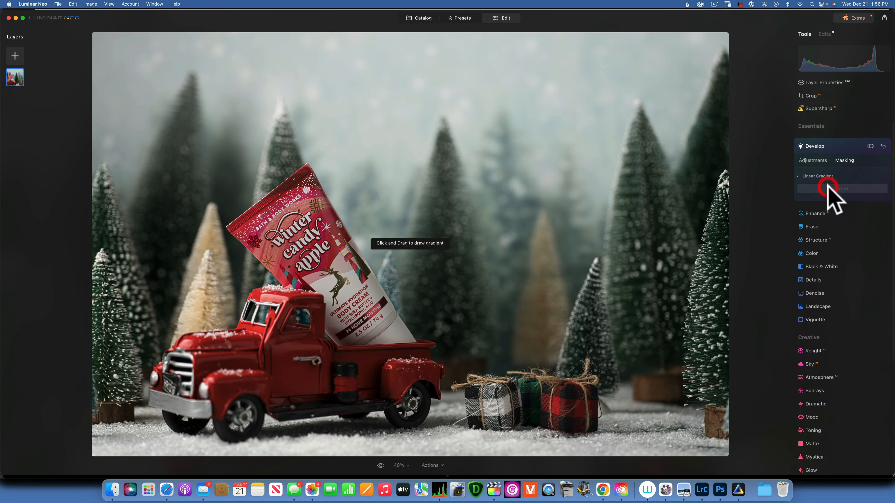
pyautogui.moveTo(587, 434)
pyautogui.mouseDown()
pyautogui.moveTo(606, 440)
pyautogui.moveTo(583, 325)
pyautogui.moveTo(543, 321)
pyautogui.moveTo(561, 326)
pyautogui.moveTo(555, 321)
pyautogui.mouseUp()
pyautogui.click(812, 160)
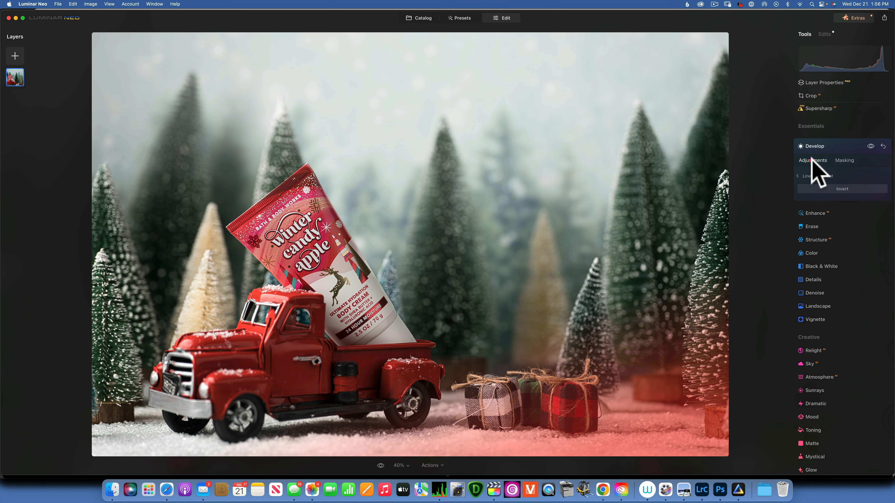
pyautogui.click(870, 146)
pyautogui.click(870, 146)
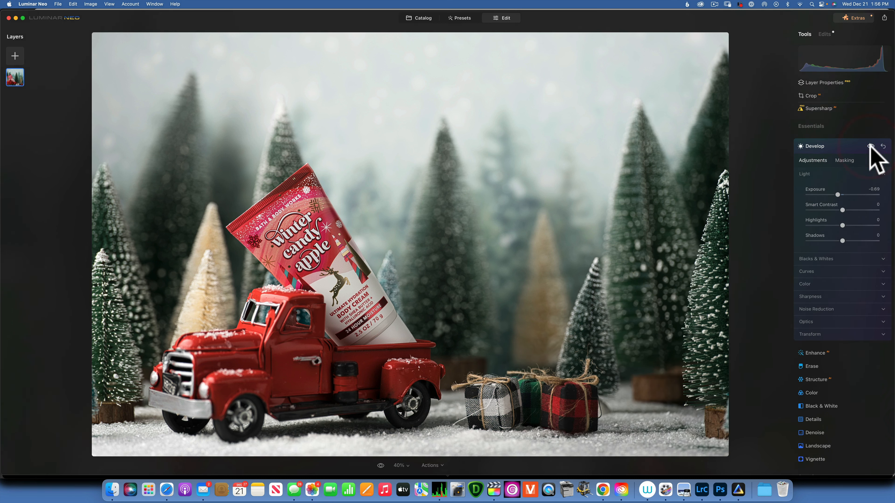
pyautogui.click(820, 144)
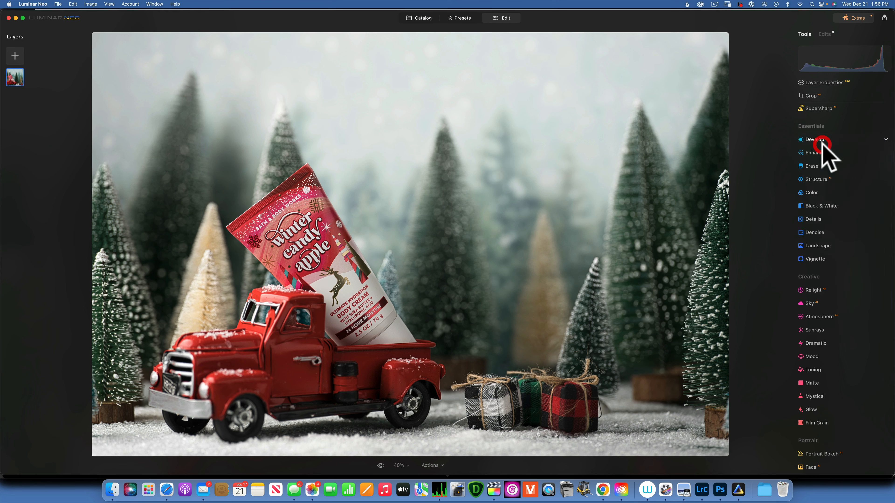
# - Darken the upper-right background with a second Develop exposure of -0.84 limited by a large inverted radial gradient mask, and compare before and after
pyautogui.click(818, 141)
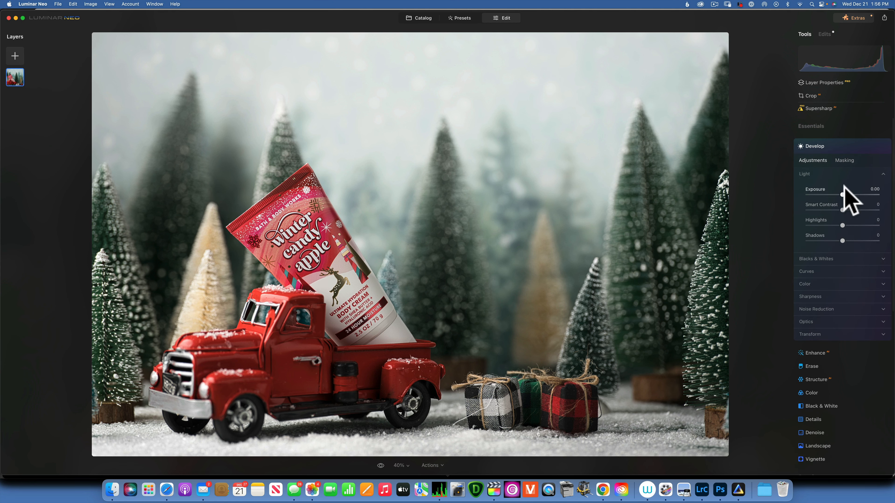
pyautogui.moveTo(842, 195); pyautogui.dragTo(837, 193)
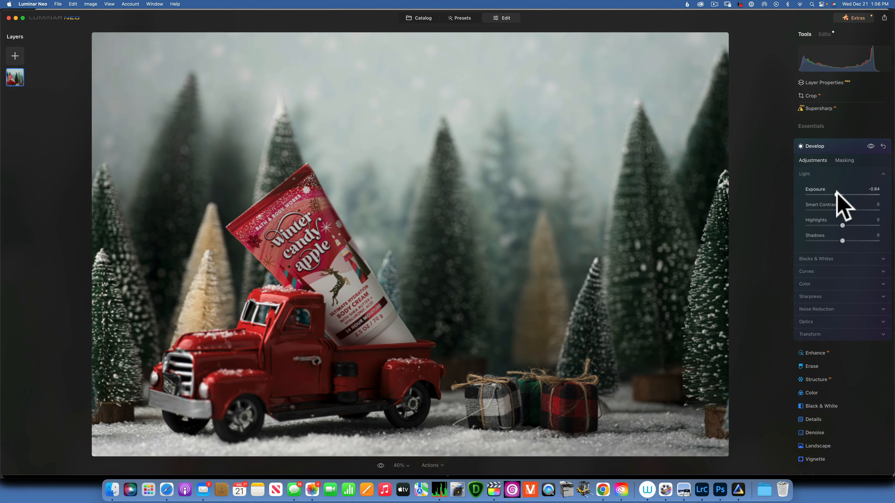
pyautogui.click(844, 161)
pyautogui.click(821, 197)
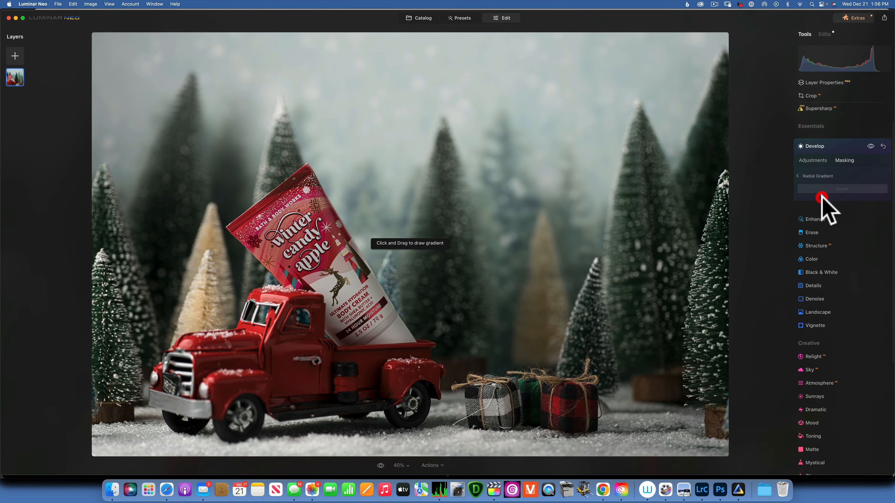
pyautogui.moveTo(610, 99)
pyautogui.mouseDown()
pyautogui.moveTo(635, 134)
pyautogui.moveTo(701, 180)
pyautogui.moveTo(667, 157)
pyautogui.moveTo(699, 172)
pyautogui.mouseUp()
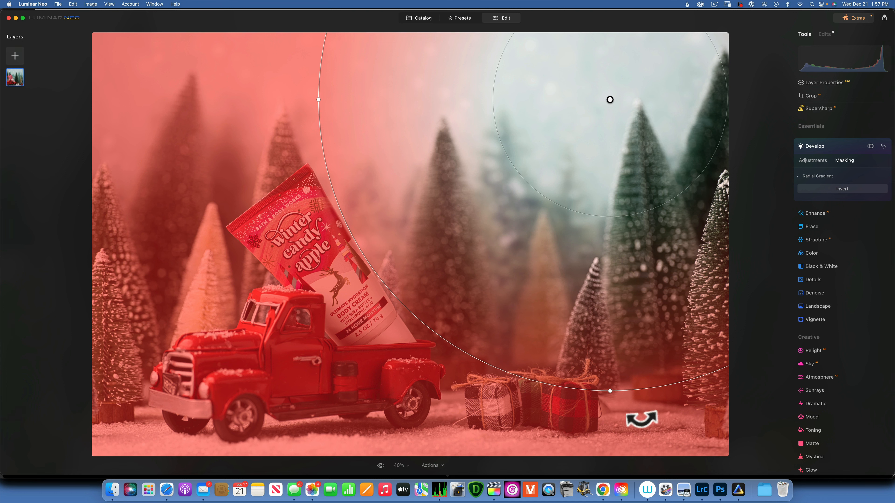
pyautogui.click(846, 189)
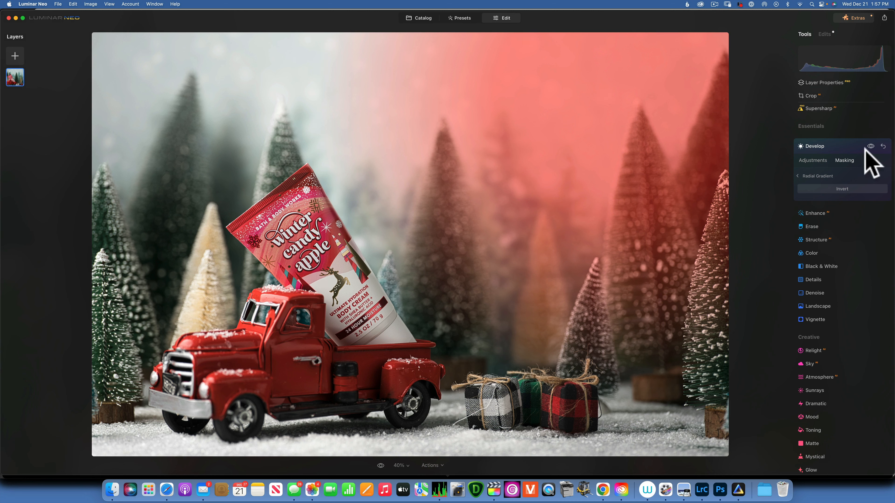
pyautogui.click(816, 160)
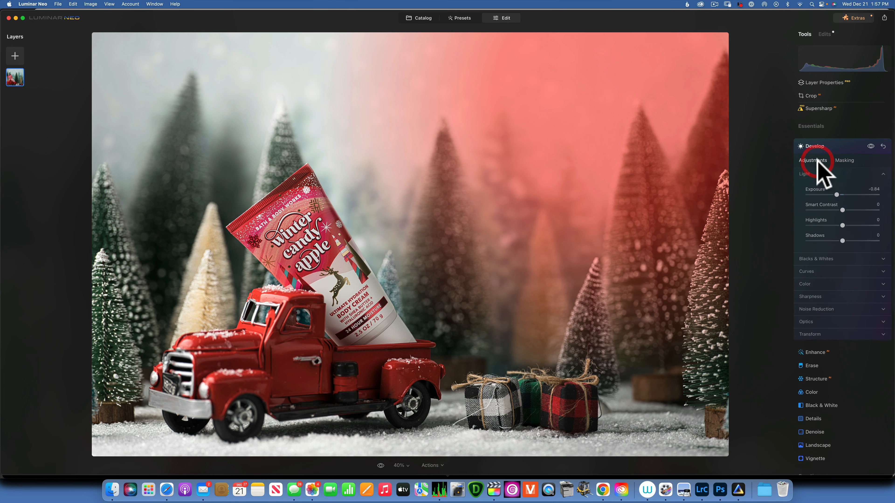
pyautogui.click(870, 146)
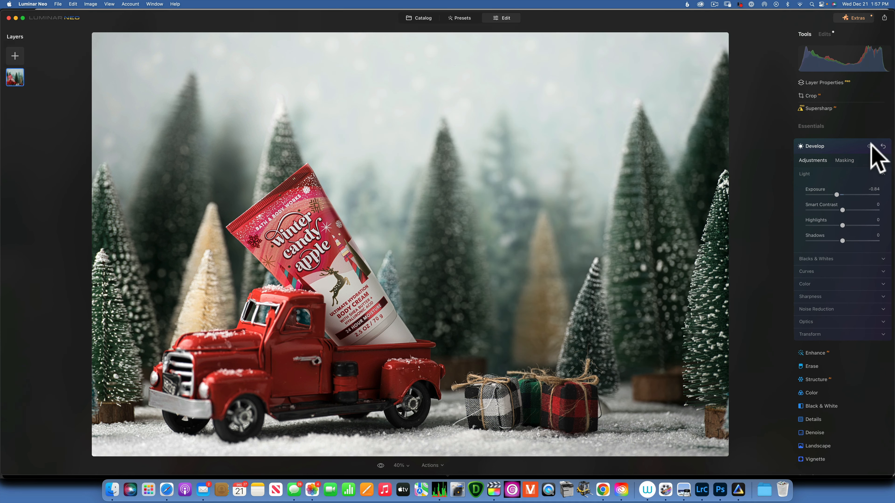
pyautogui.click(870, 146)
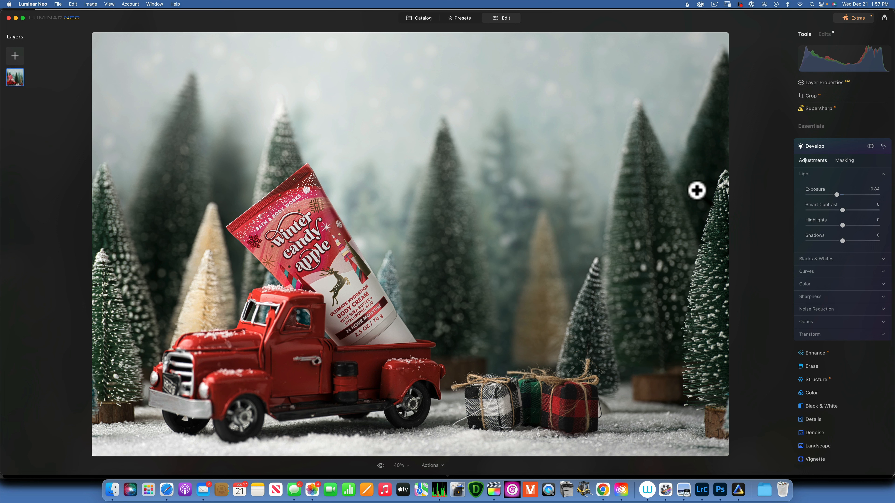
pyautogui.click(817, 146)
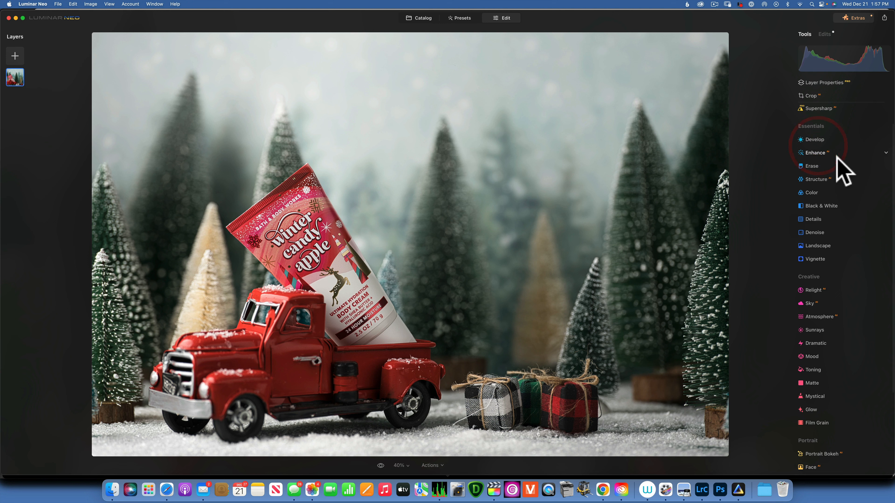
# - Enhance the whole photo with an Accent AI value of 29
pyautogui.click(815, 152)
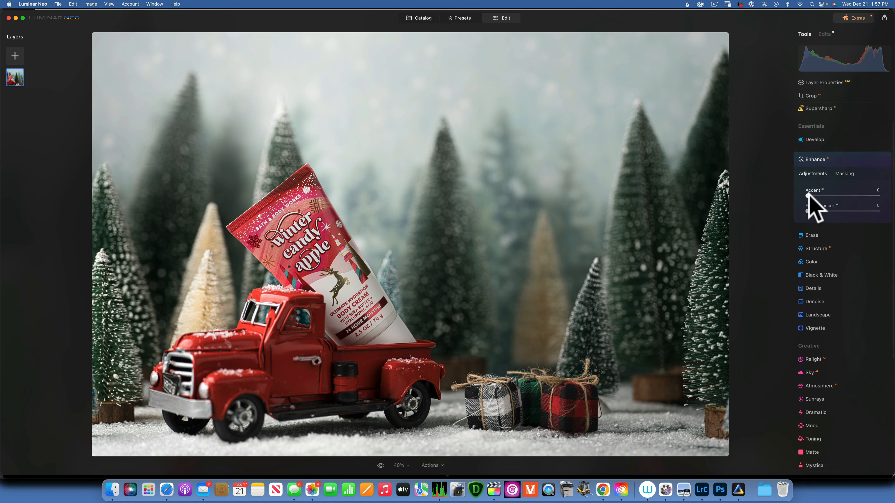
pyautogui.moveTo(807, 196); pyautogui.dragTo(831, 196)
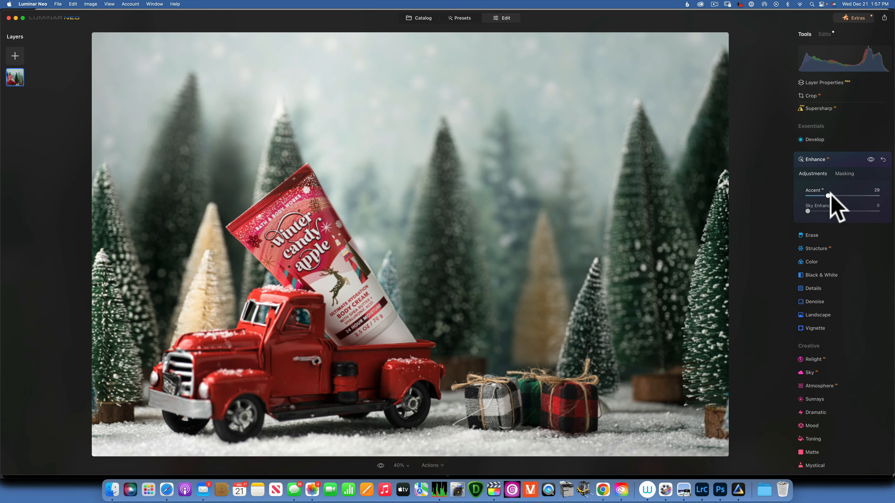
pyautogui.click(816, 159)
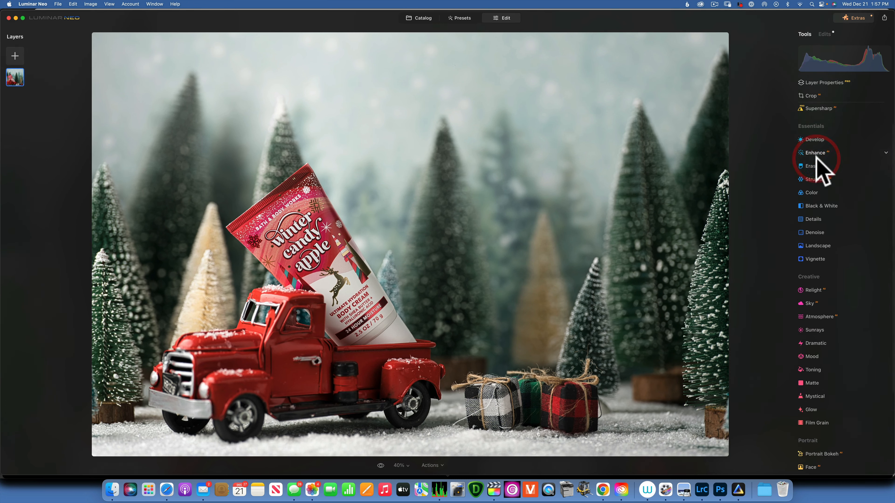
# - Add Structure AI with an amount of 13, limited by a brush mask painted over the cream tube and the truck
pyautogui.click(815, 179)
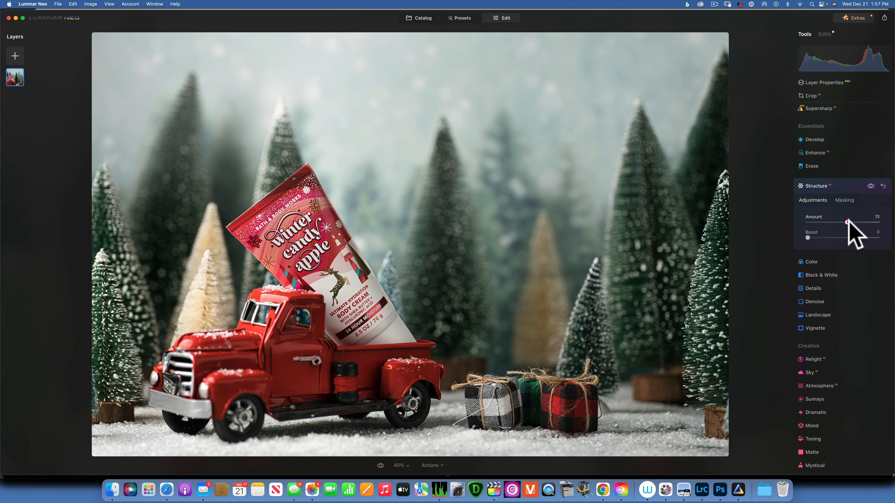
pyautogui.click(845, 199)
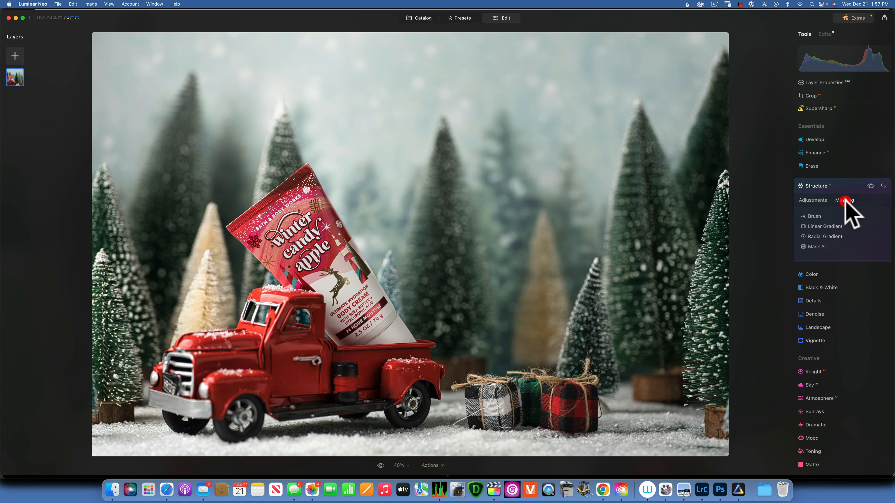
pyautogui.click(812, 215)
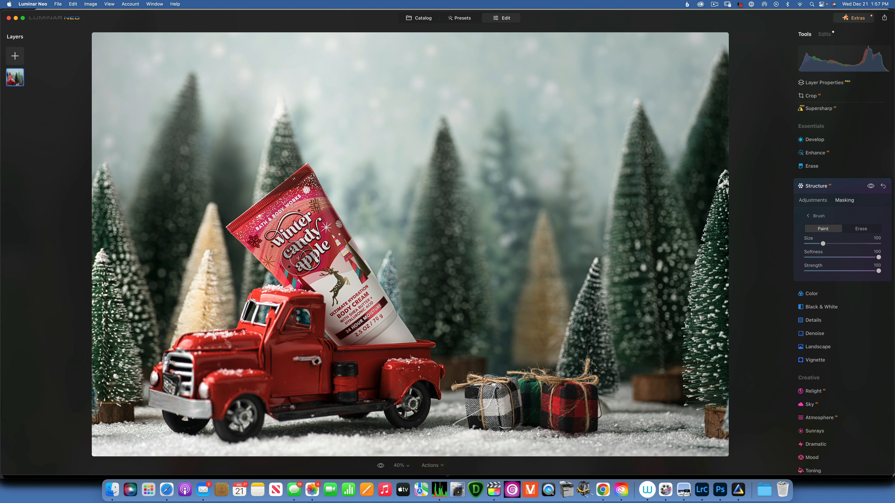
pyautogui.moveTo(286, 236)
pyautogui.mouseDown()
pyautogui.moveTo(258, 227)
pyautogui.moveTo(303, 203)
pyautogui.moveTo(352, 307)
pyautogui.moveTo(352, 350)
pyautogui.moveTo(313, 315)
pyautogui.moveTo(290, 316)
pyautogui.moveTo(265, 348)
pyautogui.moveTo(269, 312)
pyautogui.moveTo(296, 298)
pyautogui.moveTo(309, 350)
pyautogui.moveTo(404, 359)
pyautogui.moveTo(301, 350)
pyautogui.moveTo(223, 365)
pyautogui.moveTo(280, 349)
pyautogui.mouseUp()
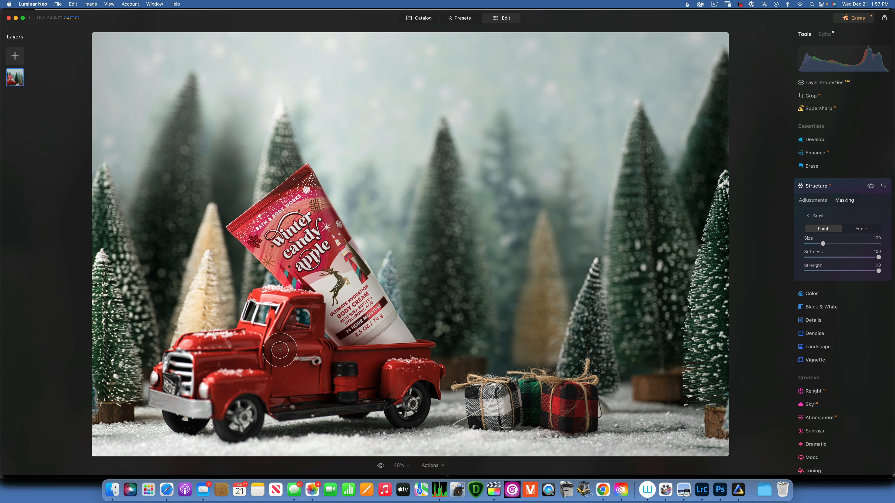
pyautogui.click(816, 186)
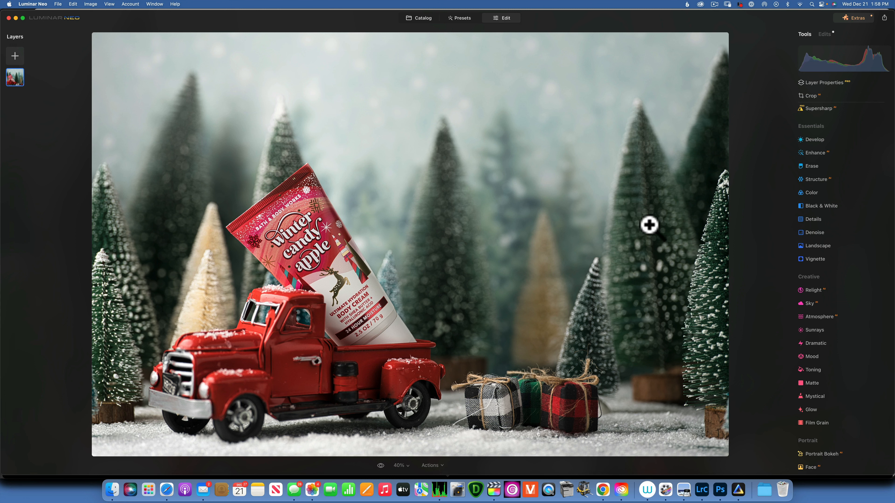
# - Adjust the photo's colors with an overall saturation of -7 and an HSL red saturation of 15
pyautogui.click(811, 192)
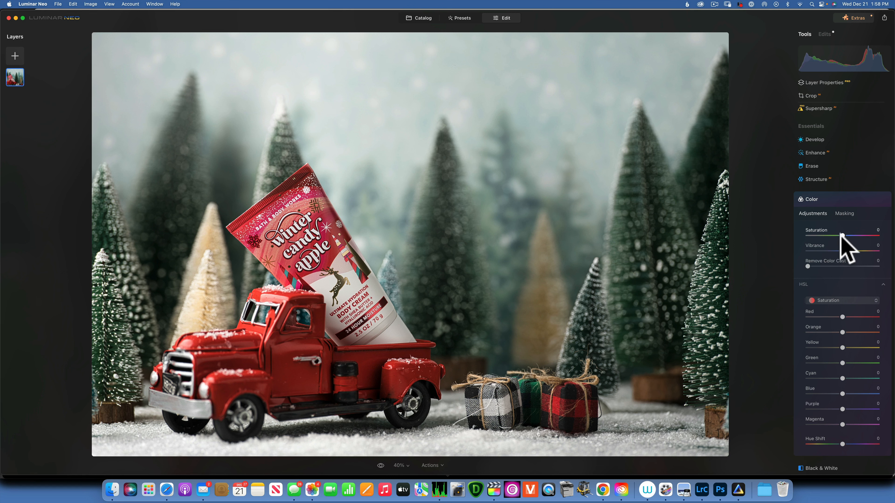
pyautogui.moveTo(841, 235); pyautogui.dragTo(835, 236)
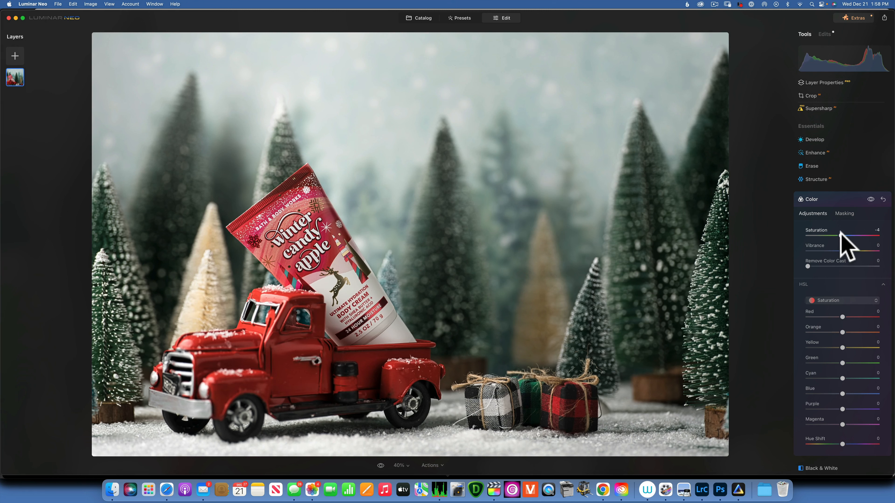
pyautogui.moveTo(841, 234); pyautogui.dragTo(839, 234)
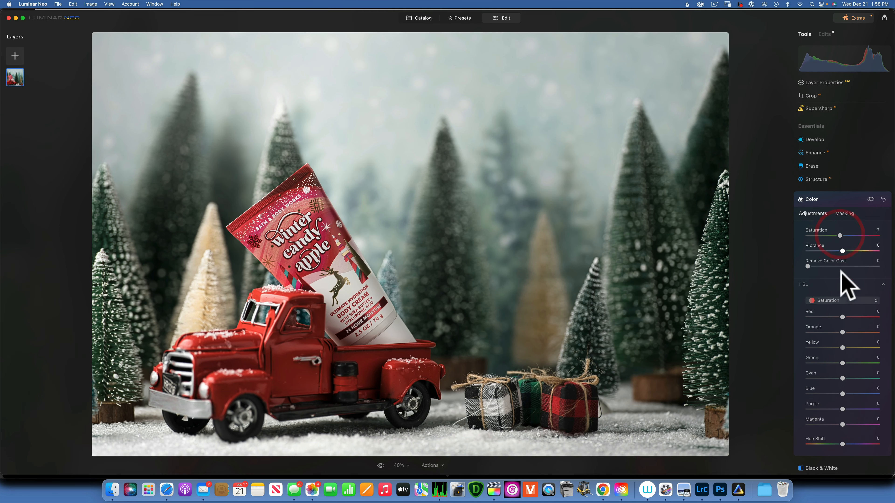
pyautogui.moveTo(842, 317); pyautogui.dragTo(845, 317)
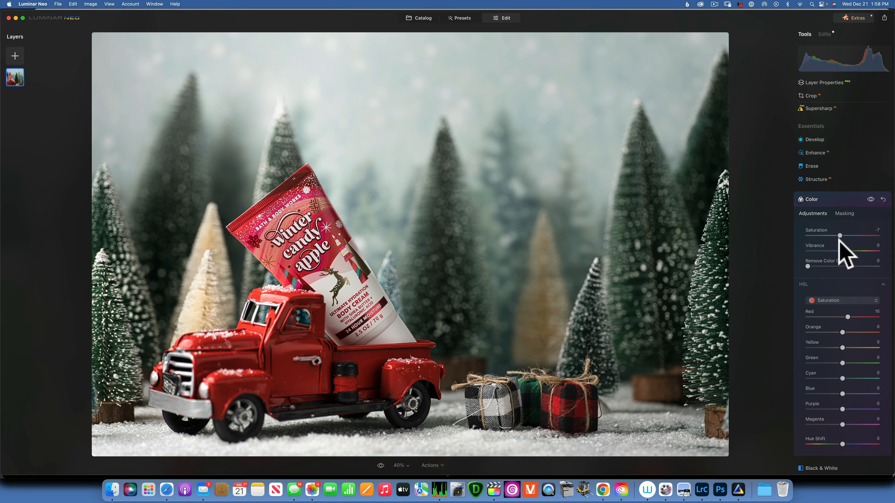
pyautogui.click(832, 199)
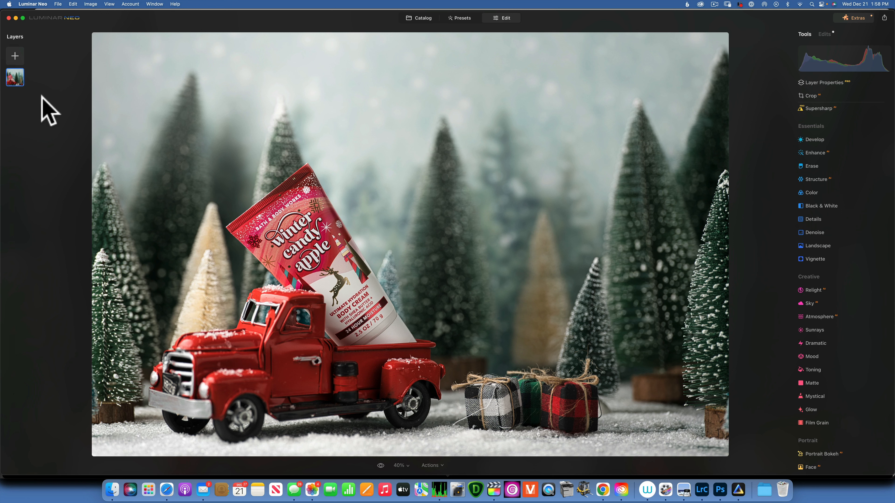
# - Overlay the falling-snow image from My Images as a new layer with 100 opacity and the Screen blend mode
pyautogui.click(15, 56)
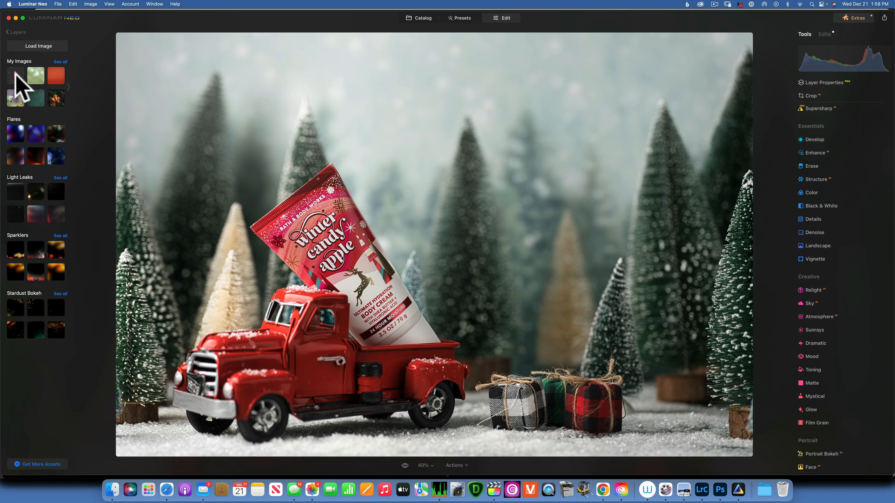
pyautogui.click(15, 75)
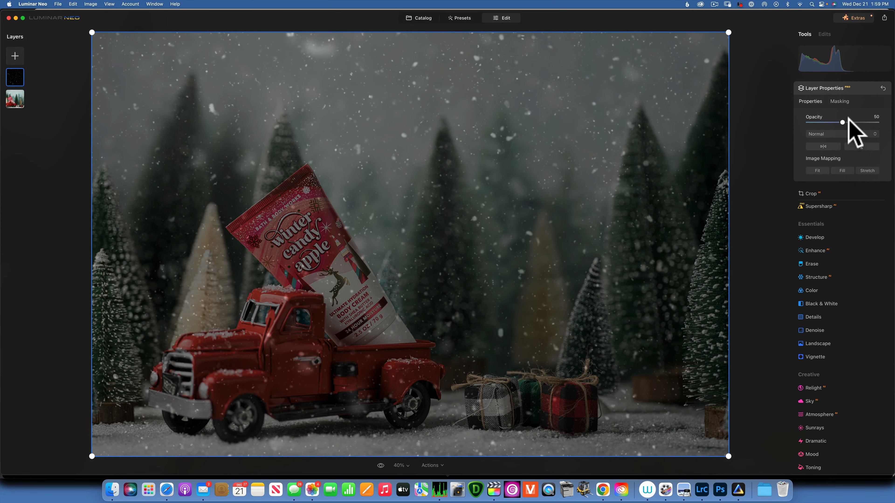
pyautogui.moveTo(843, 123); pyautogui.dragTo(893, 122)
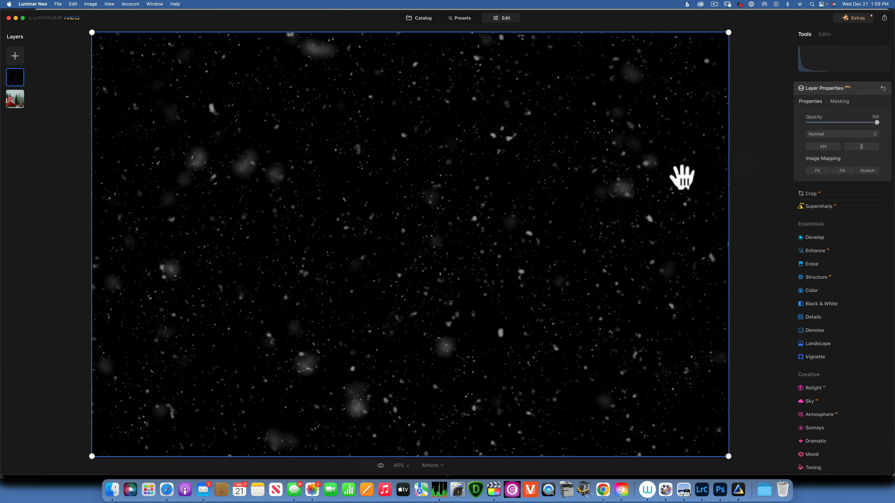
pyautogui.click(837, 133)
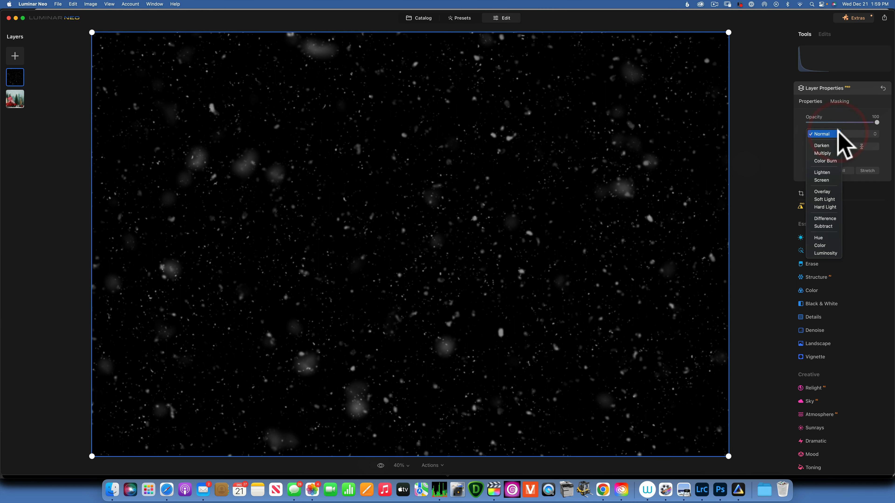
pyautogui.click(824, 179)
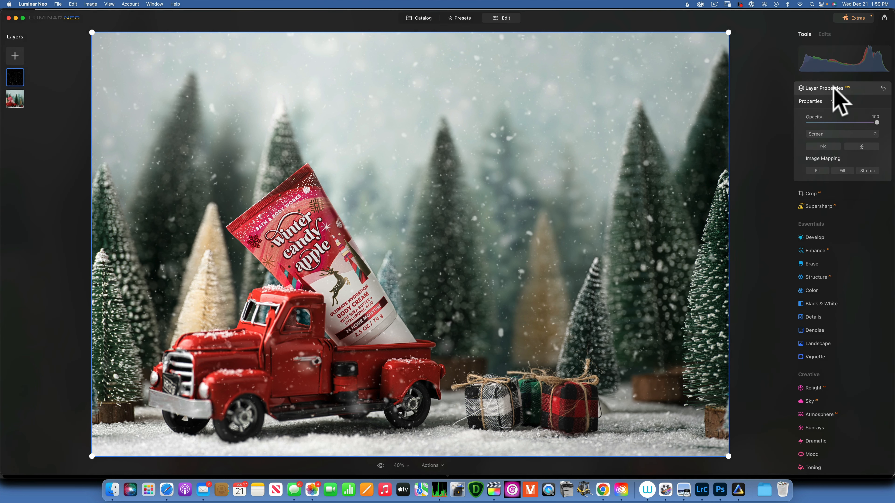
# - Compare the photo with the snow layer hidden, and compare the edited picture with its original version
pyautogui.rightClick(15, 78)
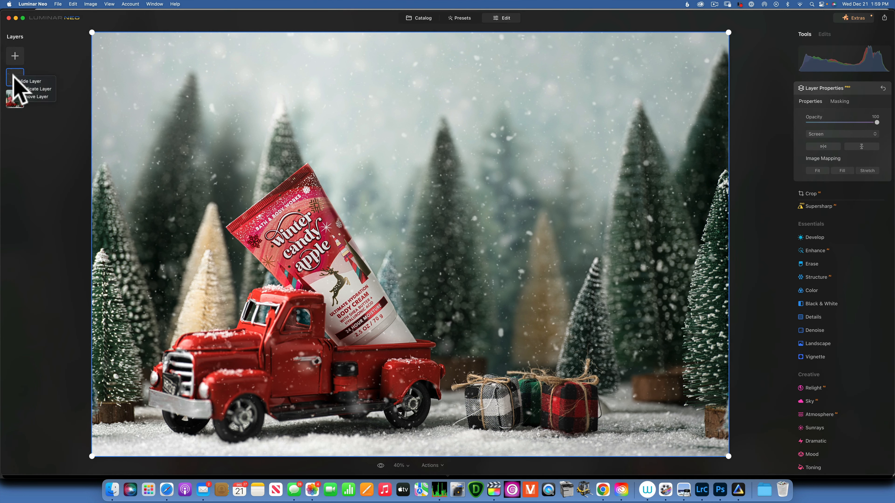
pyautogui.click(30, 81)
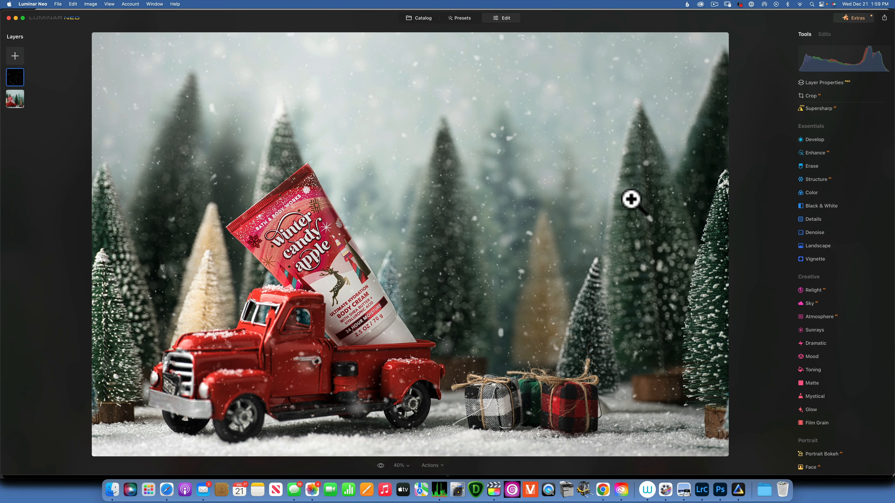
pyautogui.press('\\')
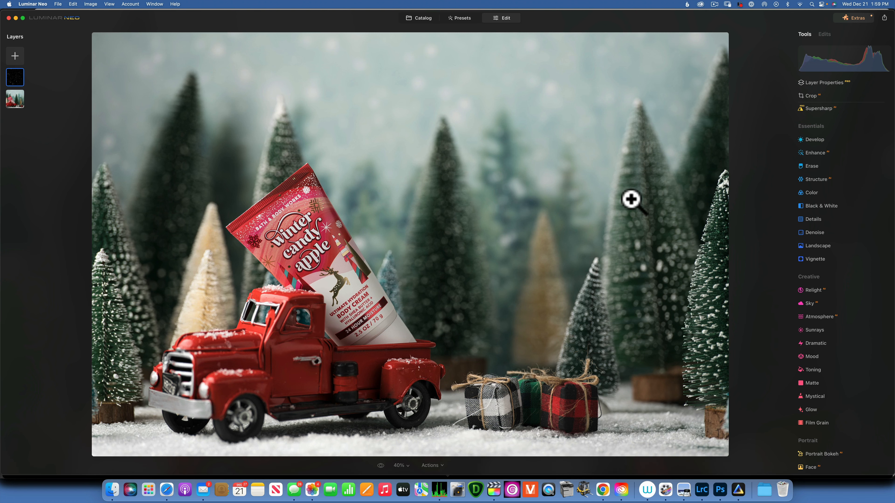
pyautogui.press('\\')
pyautogui.press('\\')
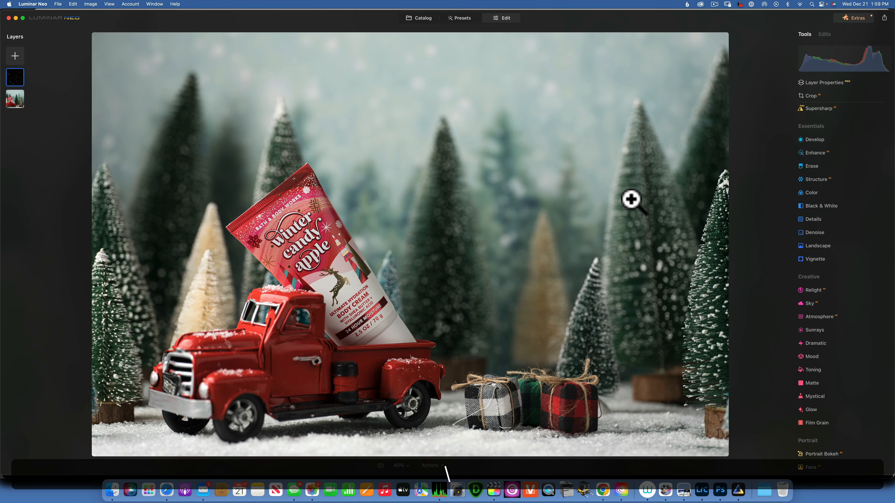
pyautogui.press('\\')
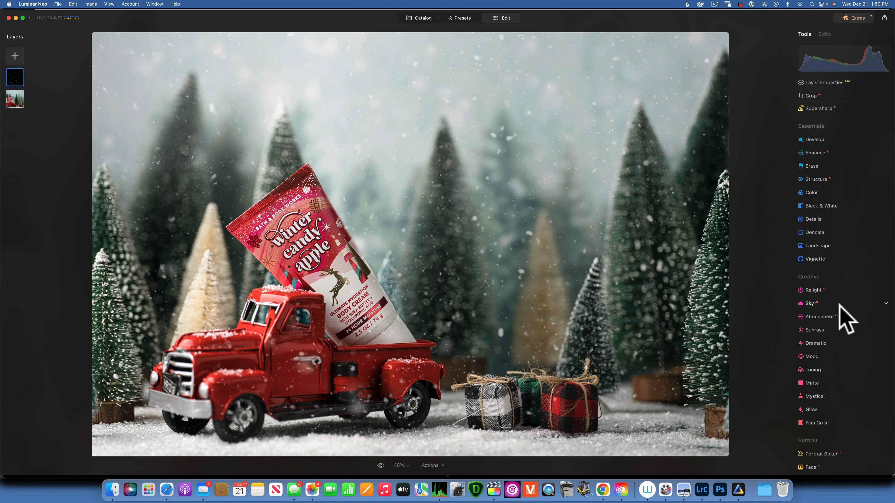
# - Add Sunrays with the sun center placed just outside the photo's left edge and an amount of 74
pyautogui.click(401, 465)
pyautogui.click(405, 405)
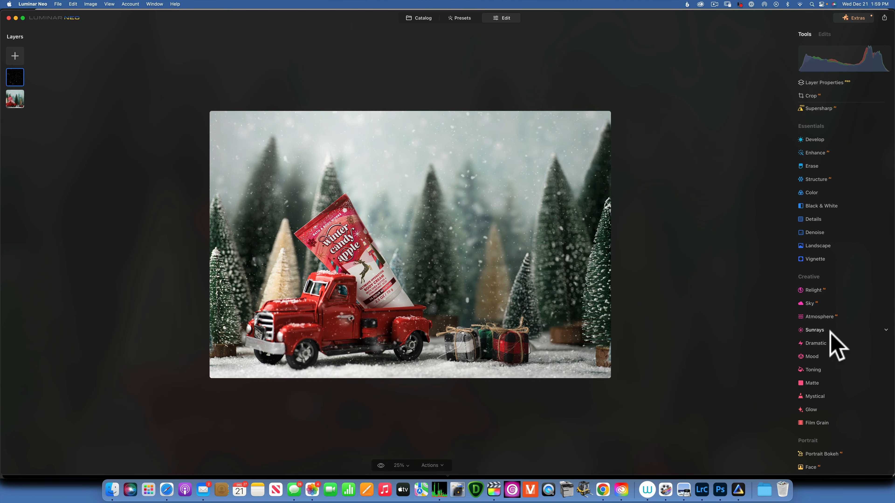
pyautogui.click(813, 330)
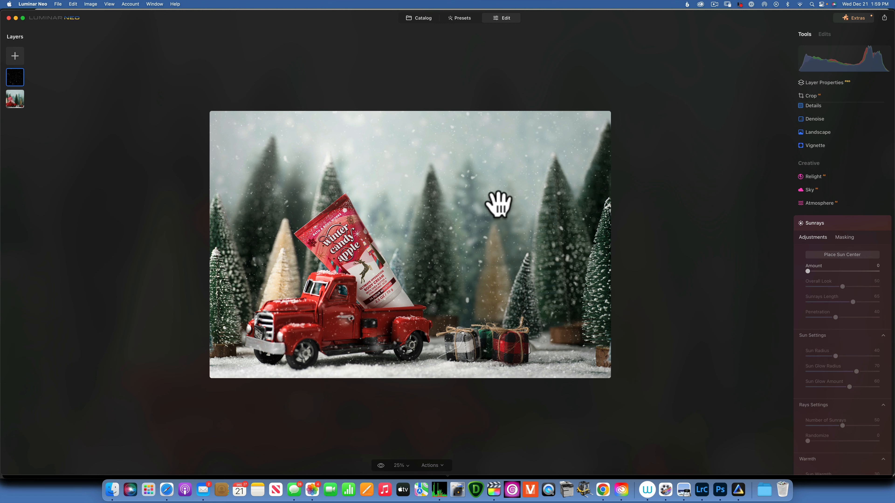
pyautogui.click(845, 255)
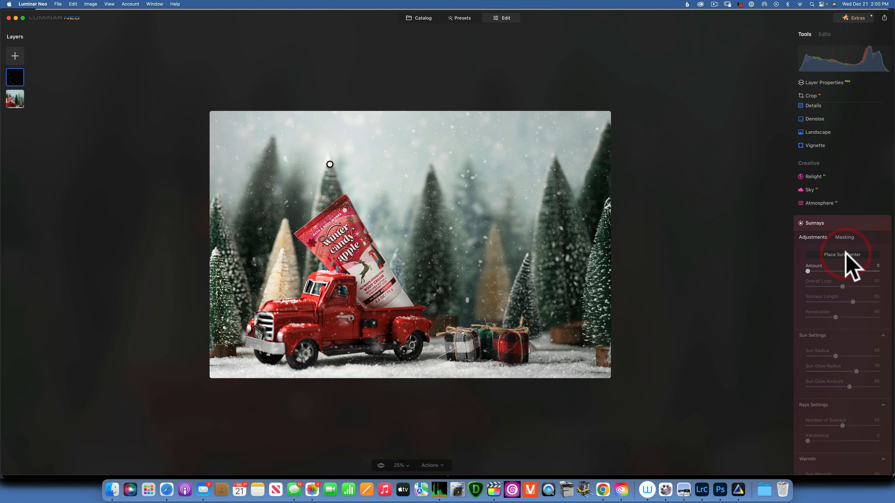
pyautogui.moveTo(330, 164)
pyautogui.mouseDown()
pyautogui.moveTo(201, 176)
pyautogui.moveTo(183, 206)
pyautogui.mouseUp()
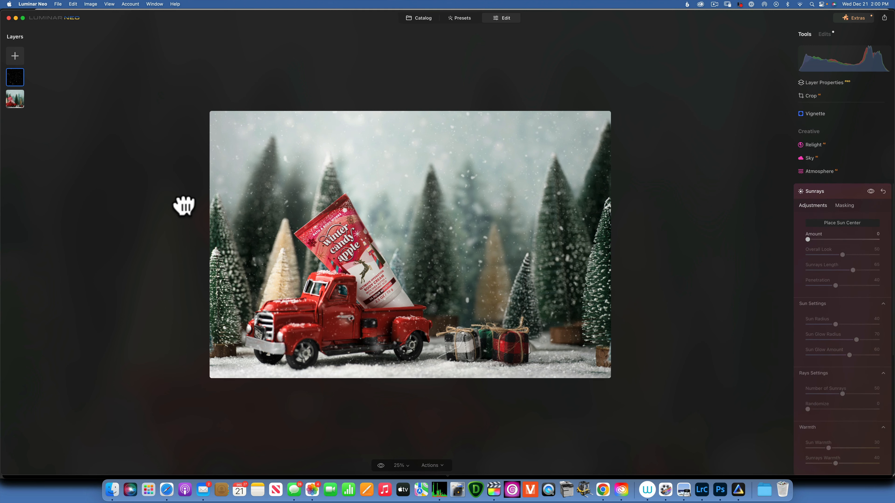
pyautogui.click(185, 208)
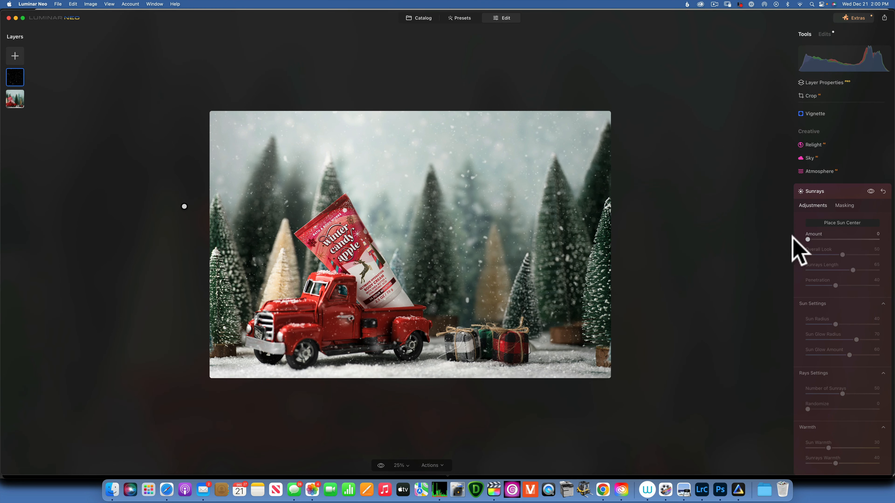
pyautogui.moveTo(807, 239); pyautogui.dragTo(867, 243)
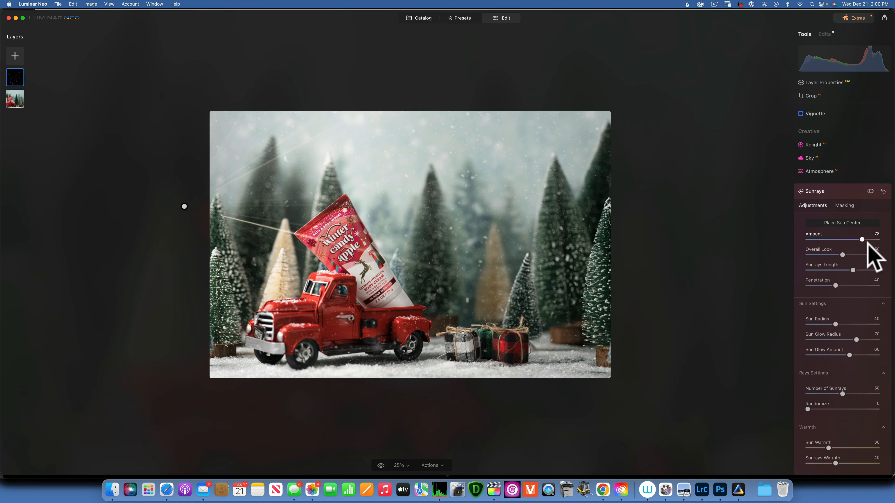
pyautogui.moveTo(184, 206)
pyautogui.mouseDown()
pyautogui.moveTo(220, 190)
pyautogui.moveTo(186, 210)
pyautogui.moveTo(186, 226)
pyautogui.moveTo(189, 199)
pyautogui.mouseUp()
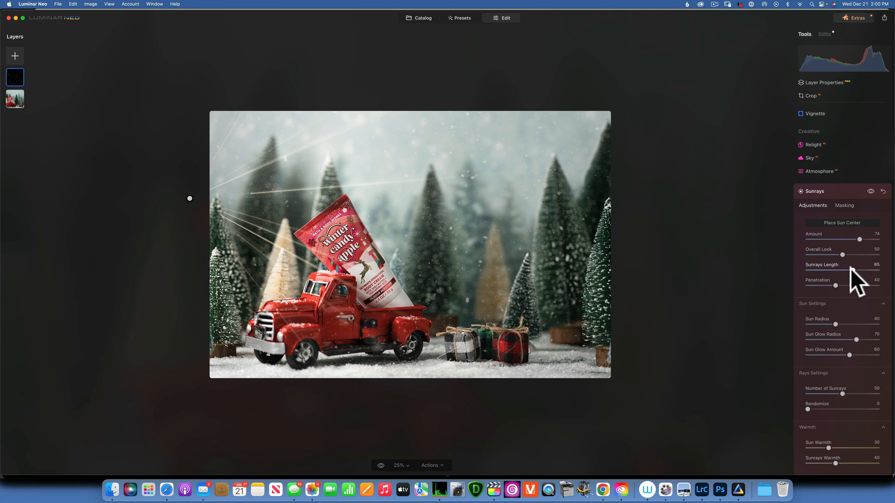
# - Set the sunrays length to 0, penetration to 15, sun radius to 79 and sun glow radius to 91
pyautogui.moveTo(847, 269); pyautogui.dragTo(777, 269)
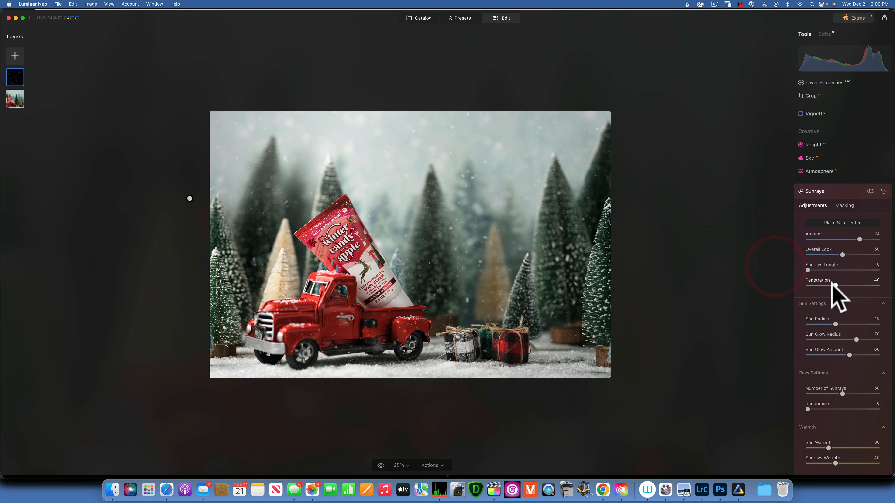
pyautogui.moveTo(833, 285)
pyautogui.mouseDown()
pyautogui.moveTo(801, 285)
pyautogui.moveTo(818, 285)
pyautogui.mouseUp()
pyautogui.moveTo(834, 325); pyautogui.dragTo(892, 324)
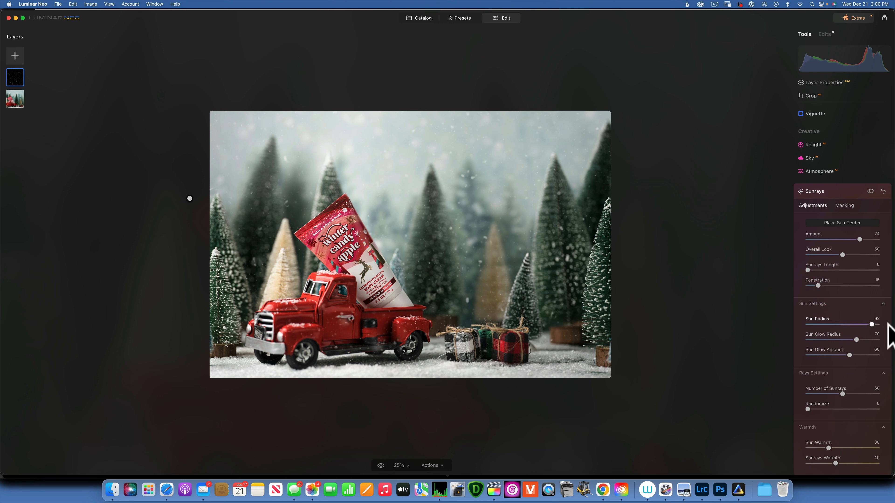
pyautogui.click(862, 324)
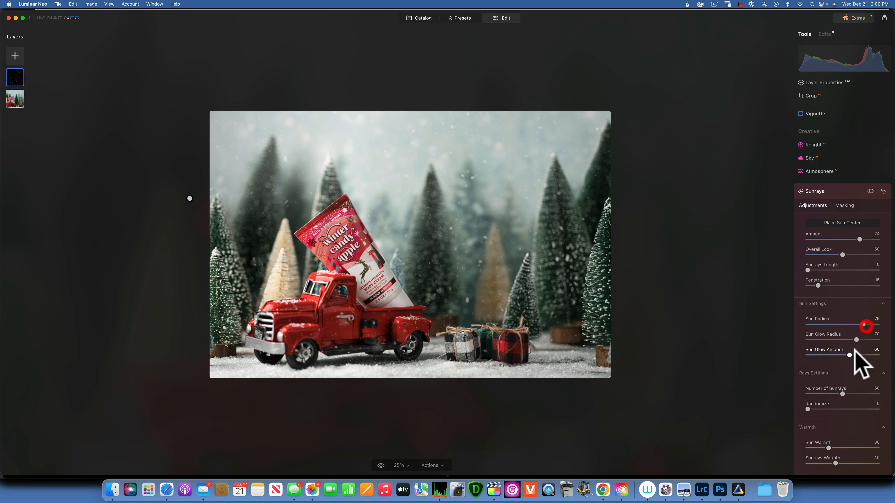
pyautogui.moveTo(892, 340); pyautogui.dragTo(871, 340)
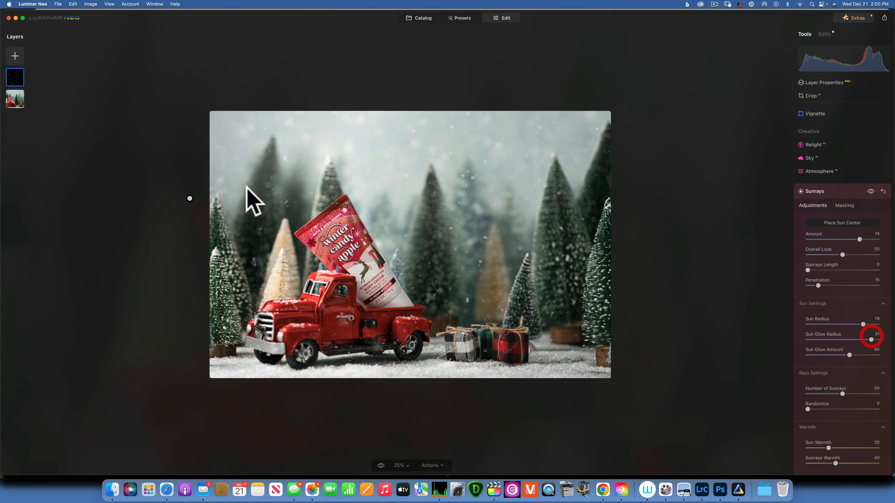
# - Move the sun center to the photo's left edge and set overall look 72, sunrays length 63, sun radius 48 and sun glow radius 100
pyautogui.moveTo(191, 198); pyautogui.dragTo(205, 196)
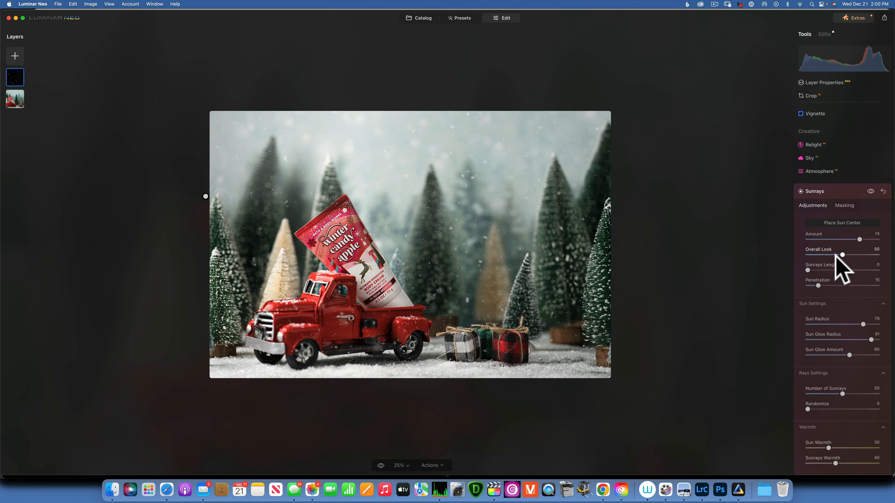
pyautogui.moveTo(840, 251); pyautogui.dragTo(859, 253)
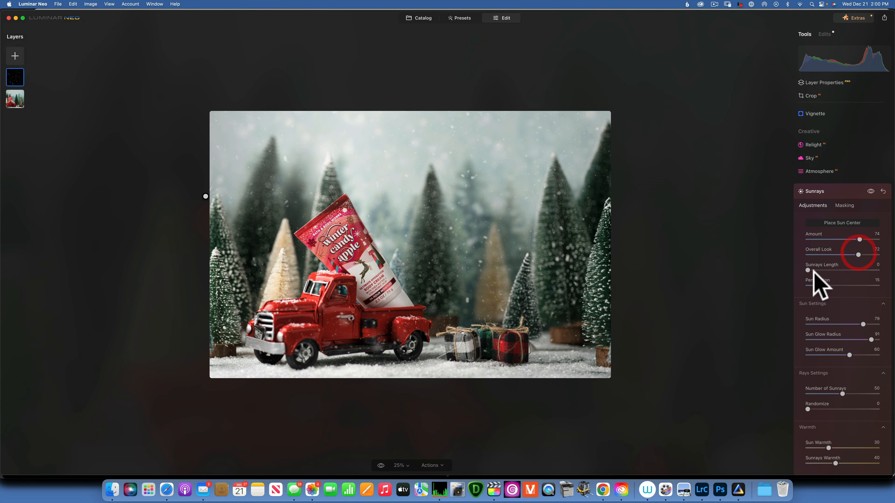
pyautogui.click(869, 271)
pyautogui.moveTo(807, 270); pyautogui.dragTo(854, 268)
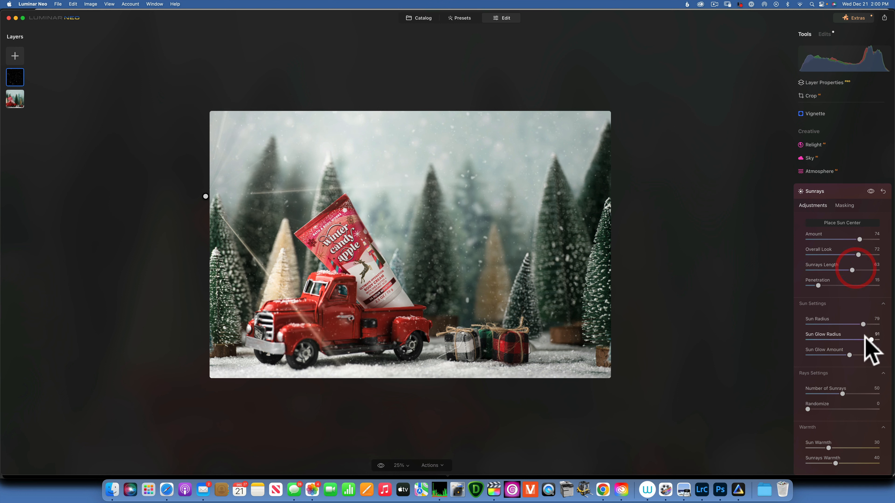
pyautogui.moveTo(870, 339); pyautogui.dragTo(841, 325)
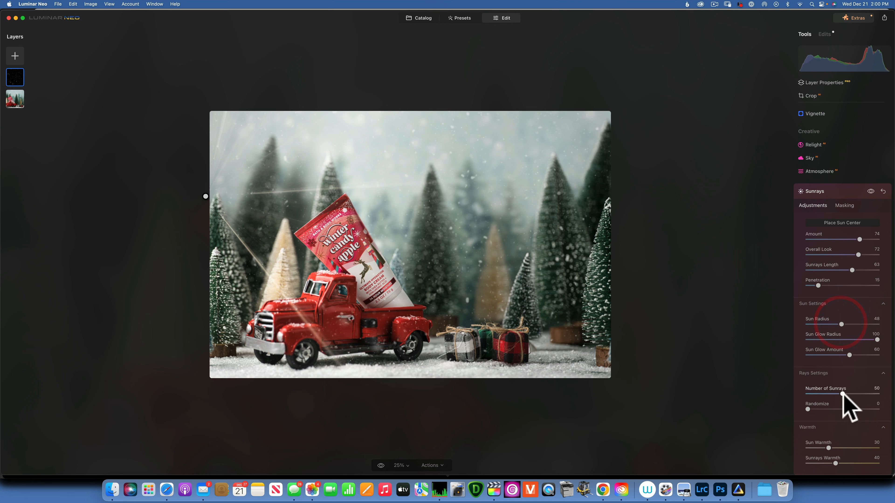
# - Set the number of sunrays and the sun warmth to 0, penetration to 92, and move the sun center far outside the photo's left edge
pyautogui.moveTo(842, 394); pyautogui.dragTo(782, 392)
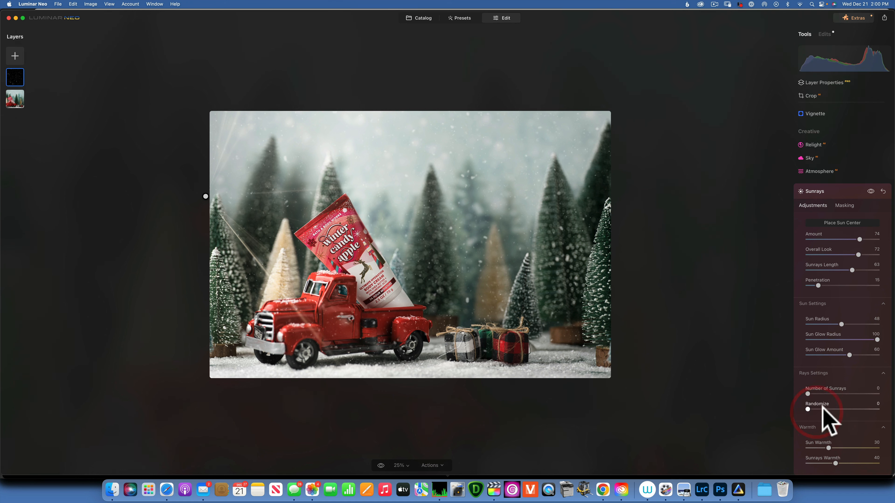
pyautogui.moveTo(827, 447); pyautogui.dragTo(785, 445)
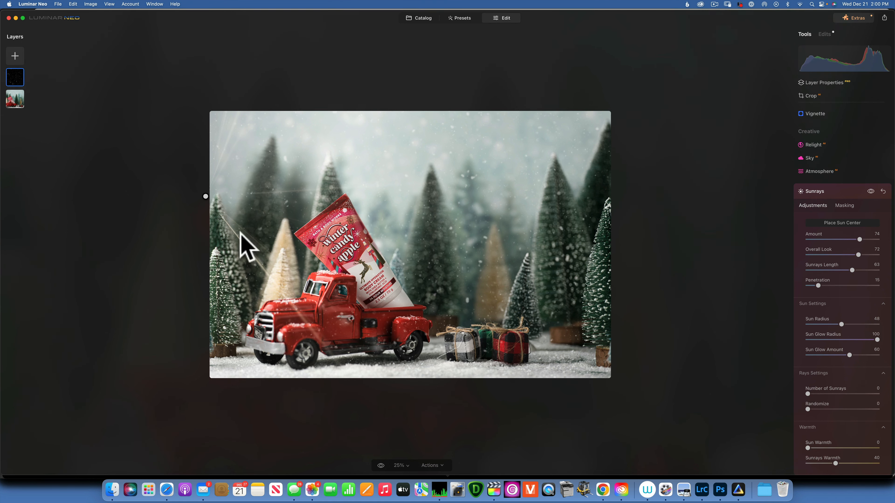
pyautogui.moveTo(206, 197)
pyautogui.mouseDown()
pyautogui.moveTo(235, 207)
pyautogui.moveTo(235, 220)
pyautogui.moveTo(212, 238)
pyautogui.moveTo(183, 239)
pyautogui.moveTo(182, 222)
pyautogui.moveTo(203, 209)
pyautogui.mouseUp()
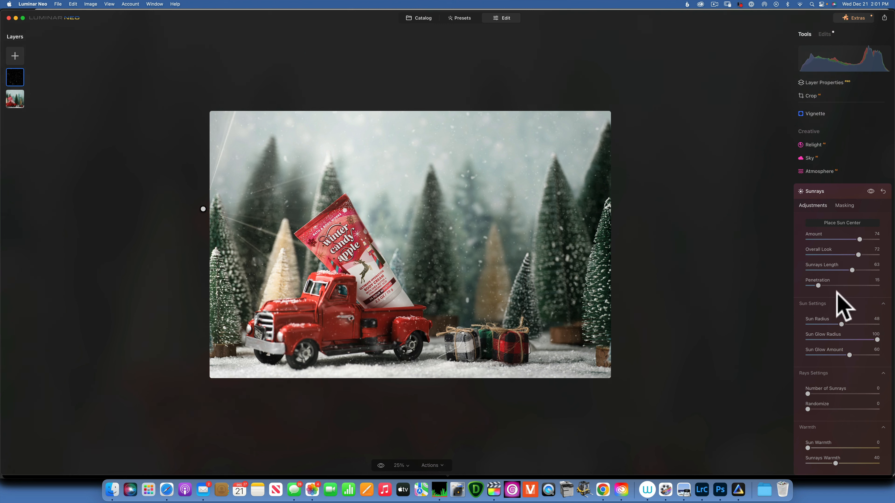
pyautogui.moveTo(818, 286); pyautogui.dragTo(875, 284)
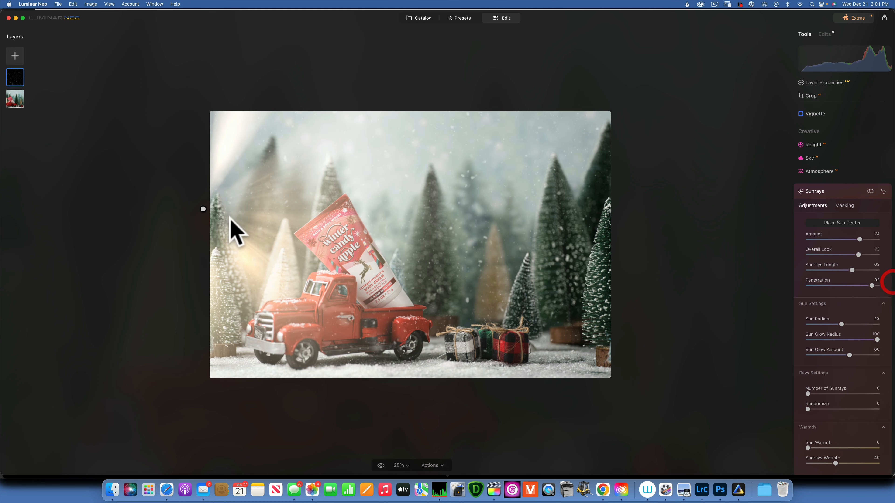
pyautogui.moveTo(203, 209); pyautogui.dragTo(88, 217)
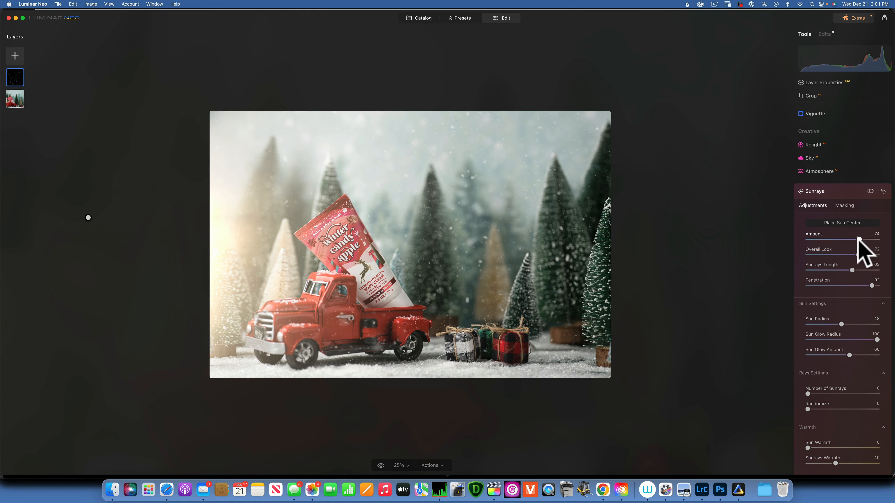
# - Reduce the Sunrays amount to 38 and the overall look to 38, with the sun center slightly lower outside the photo
pyautogui.moveTo(858, 239); pyautogui.dragTo(842, 239)
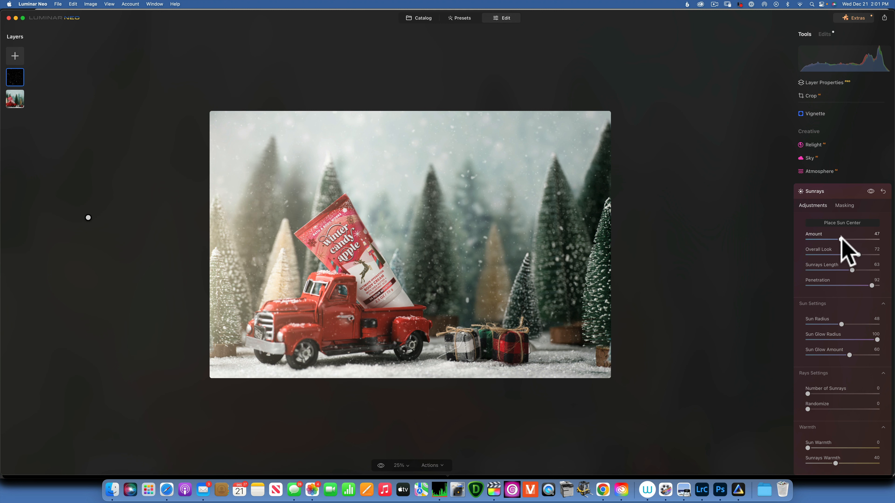
pyautogui.moveTo(841, 237); pyautogui.dragTo(842, 238)
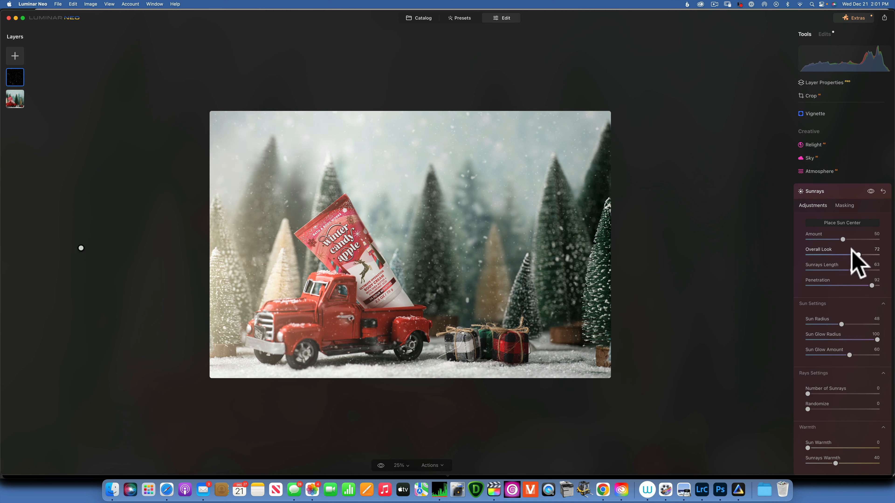
pyautogui.moveTo(858, 254); pyautogui.dragTo(833, 251)
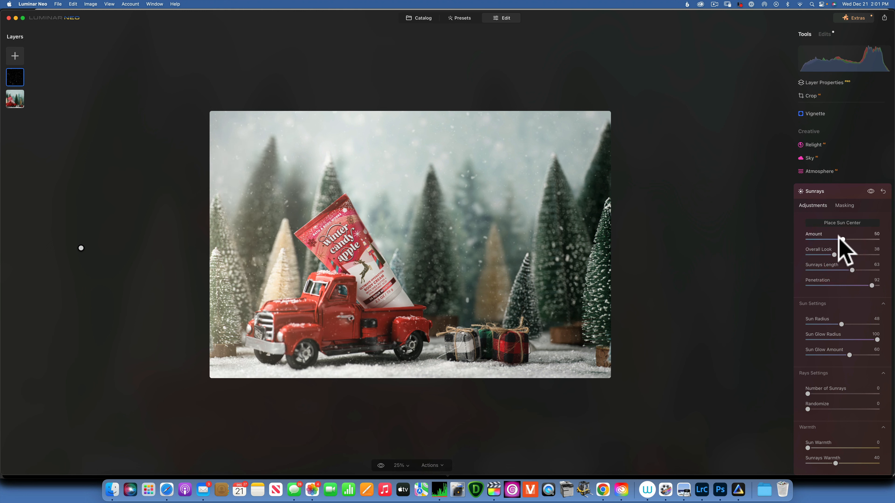
pyautogui.moveTo(842, 239); pyautogui.dragTo(833, 239)
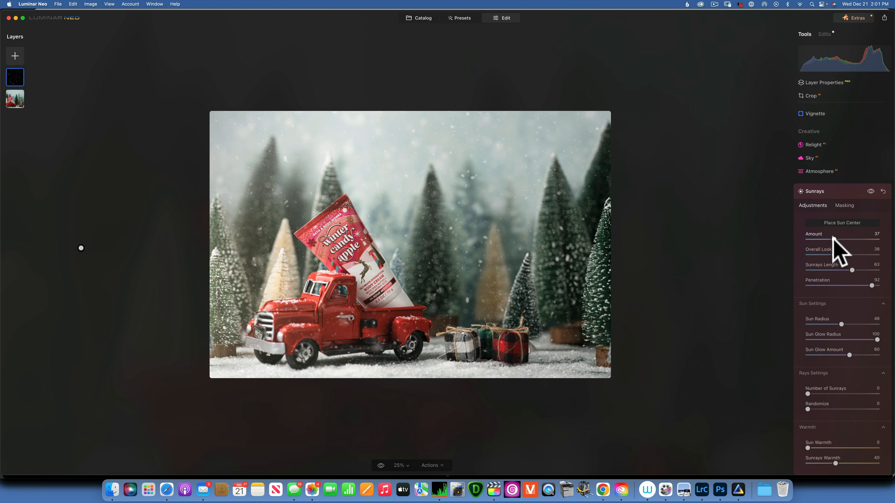
# - Compare the photo with and without the Sunrays effect
pyautogui.click(869, 191)
pyautogui.click(869, 190)
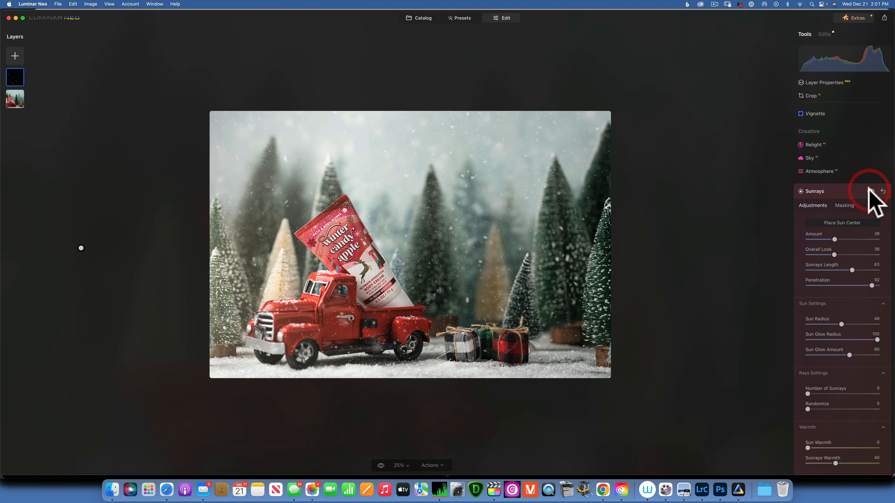
pyautogui.click(870, 190)
pyautogui.click(869, 191)
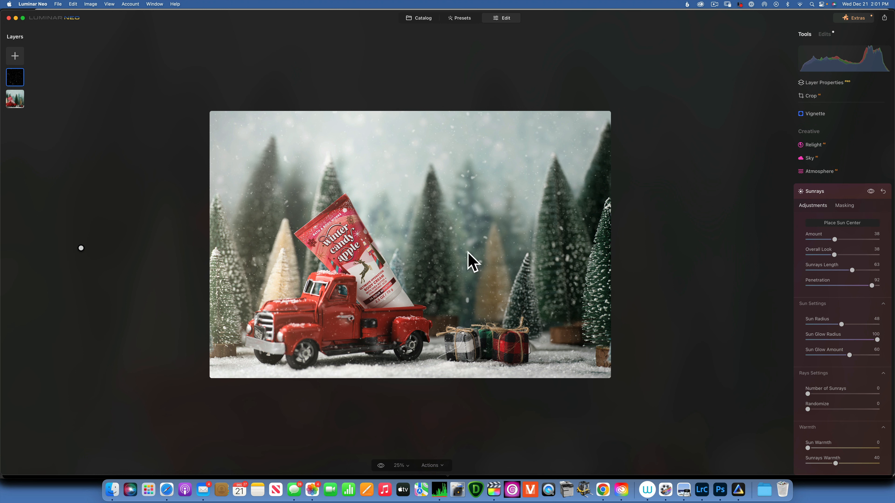
pyautogui.click(870, 190)
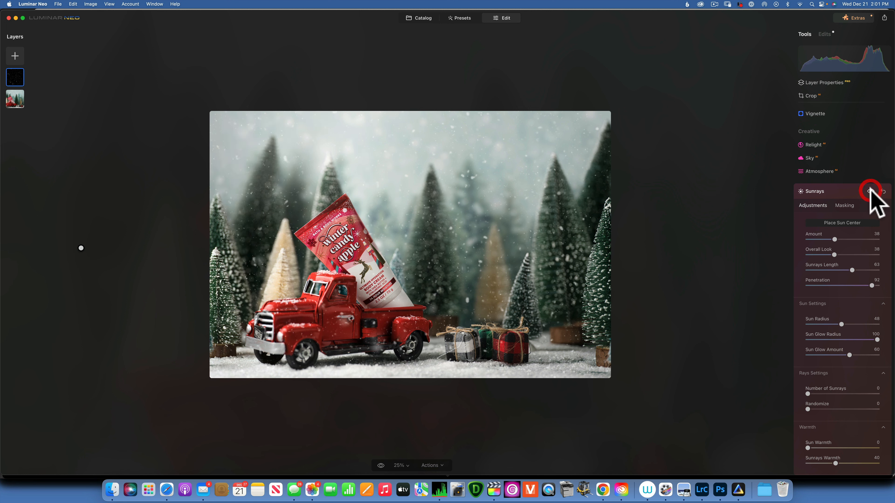
pyautogui.click(869, 191)
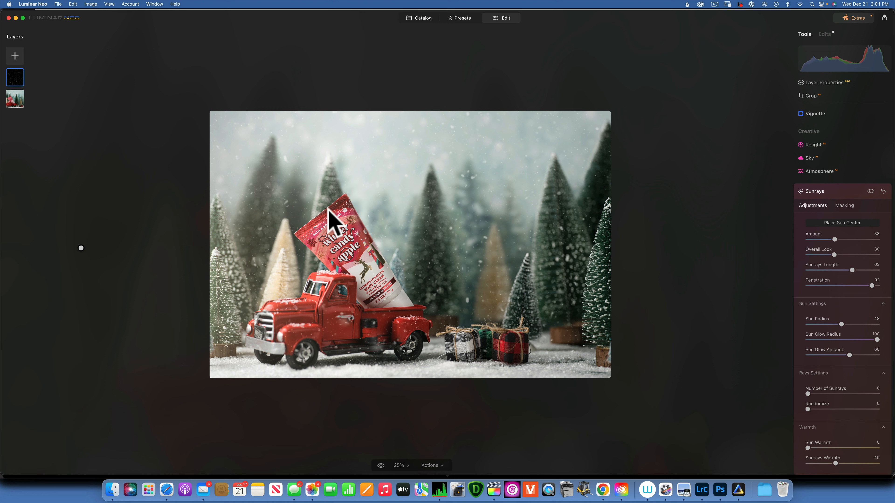
# - Erase the Sunrays effect from the cream tube with a mask brush at size 100 and strength 100
pyautogui.click(844, 205)
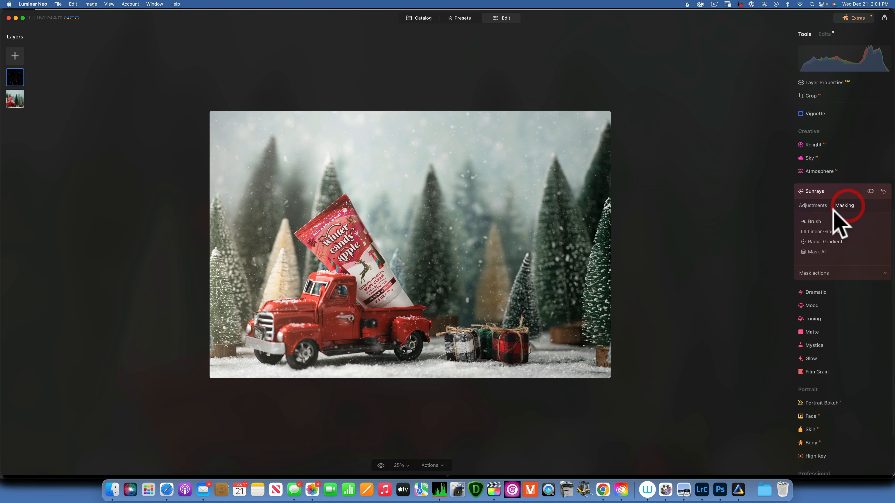
pyautogui.click(816, 221)
pyautogui.click(860, 233)
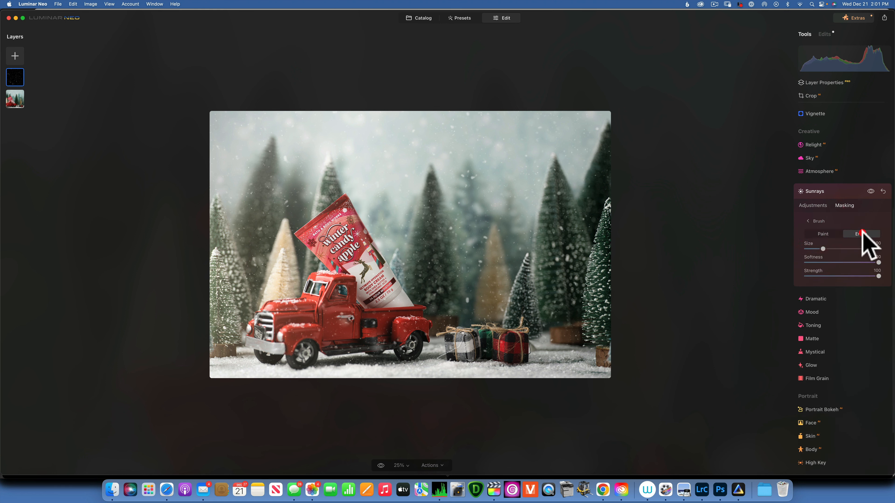
pyautogui.moveTo(340, 237)
pyautogui.mouseDown()
pyautogui.moveTo(392, 320)
pyautogui.moveTo(338, 313)
pyautogui.moveTo(346, 305)
pyautogui.moveTo(398, 318)
pyautogui.mouseUp()
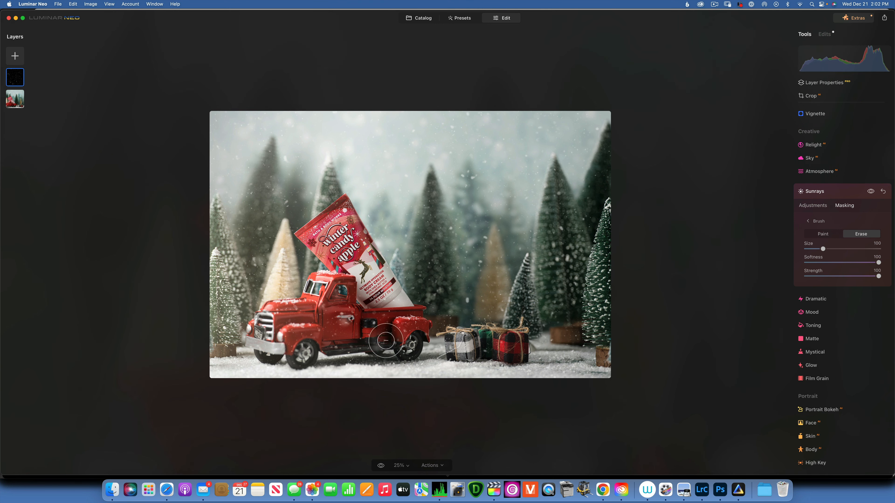
pyautogui.moveTo(387, 307)
pyautogui.mouseDown()
pyautogui.moveTo(348, 254)
pyautogui.moveTo(341, 233)
pyautogui.mouseUp()
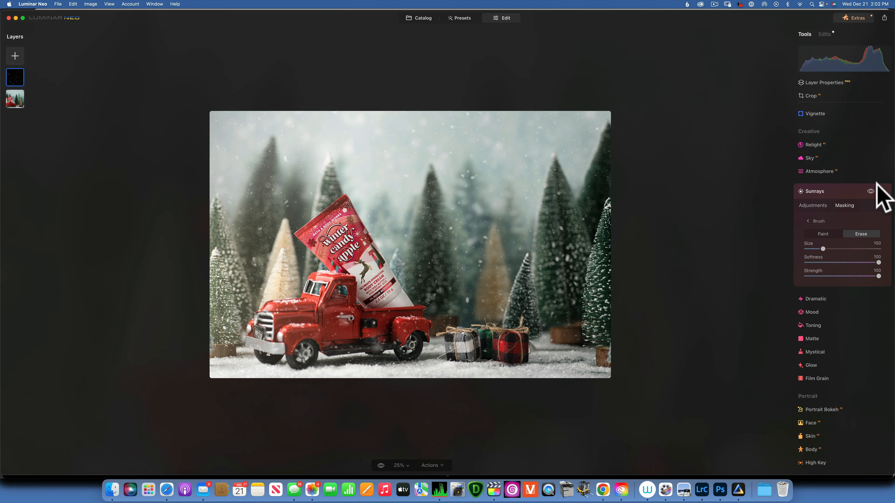
# - Compare the masked Sunrays effect on and off, checking the cream tube and the trees beside it
pyautogui.click(871, 190)
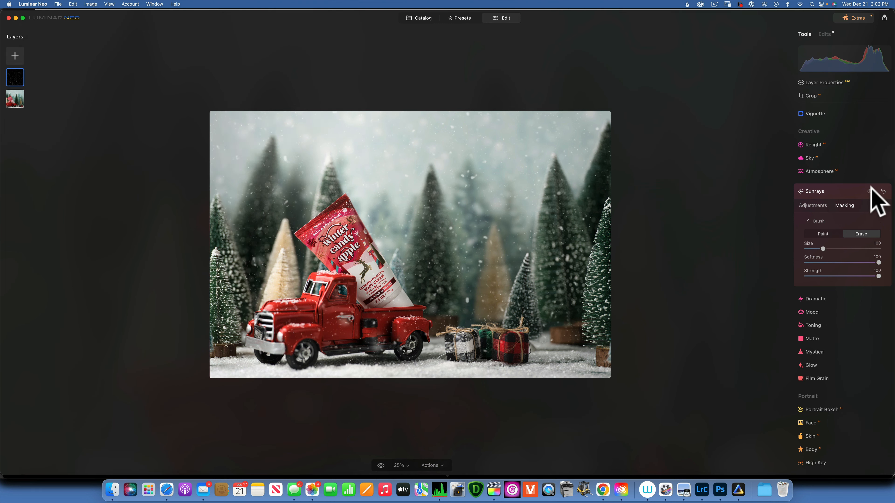
pyautogui.click(870, 191)
pyautogui.click(870, 191)
pyautogui.click(871, 190)
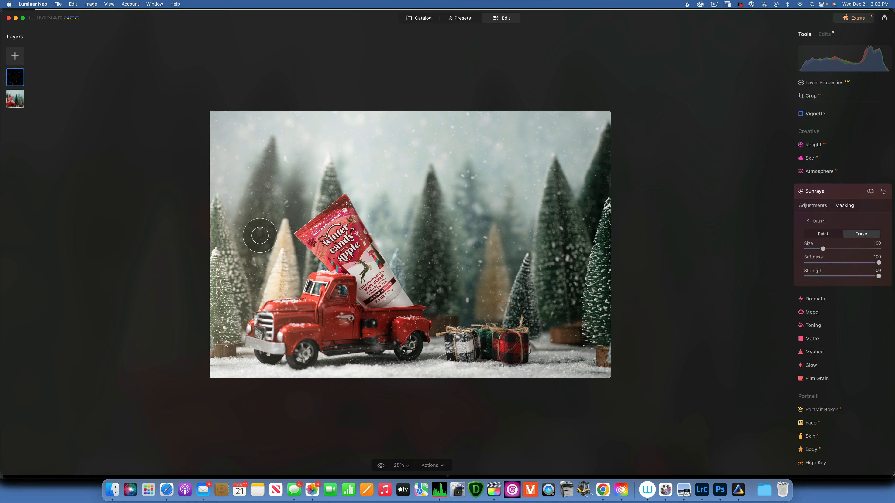
# - Set Smart Contrast to 26 in the Develop adjustments
pyautogui.click(821, 190)
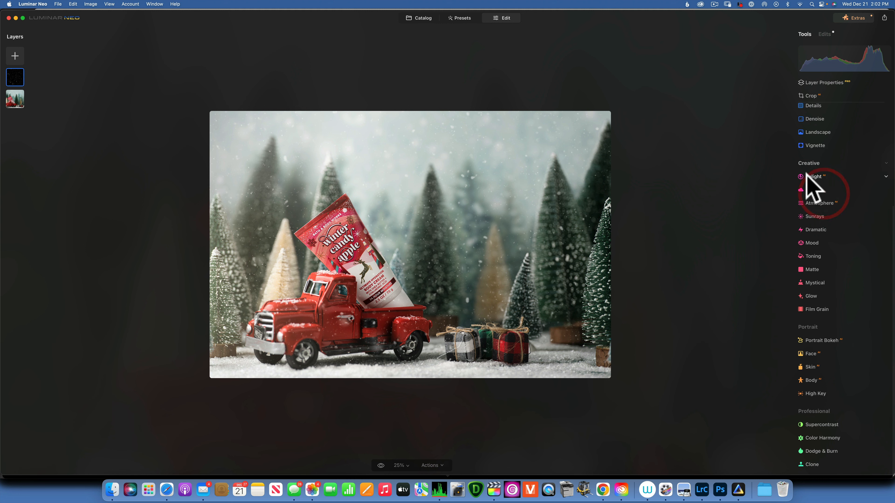
pyautogui.scroll(5, 813, 178)
pyautogui.click(814, 108)
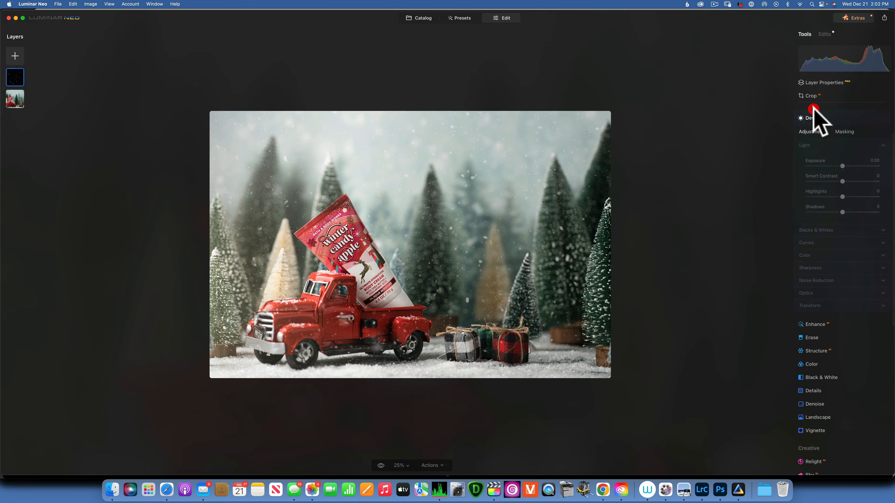
pyautogui.moveTo(842, 181); pyautogui.dragTo(853, 181)
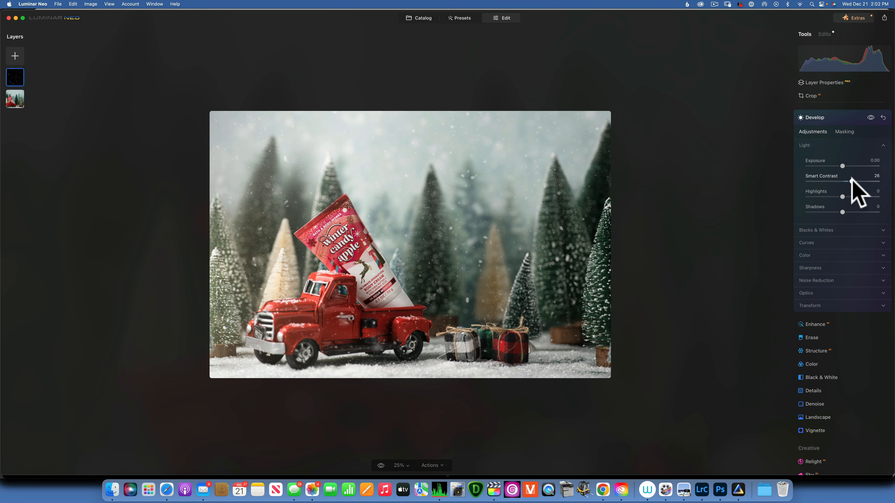
pyautogui.click(852, 181)
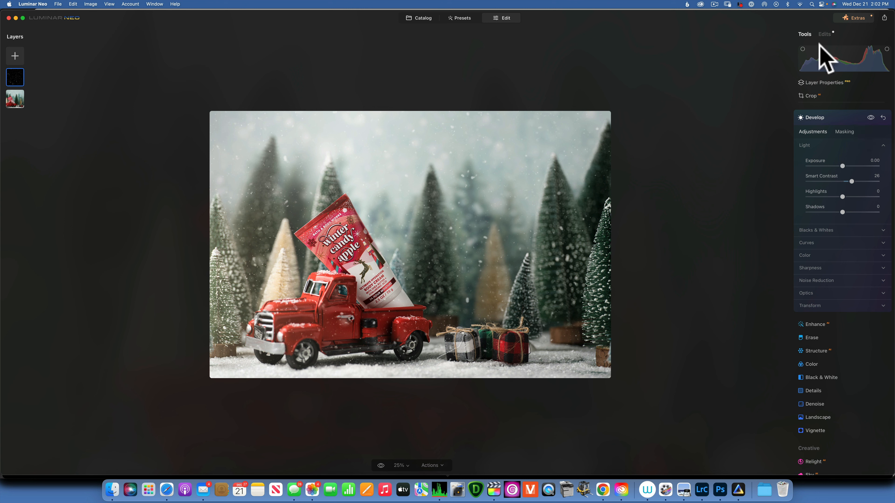
# - Reopen the applied Sunrays edit, set its amount to 26 and check the effect on and off
pyautogui.click(825, 34)
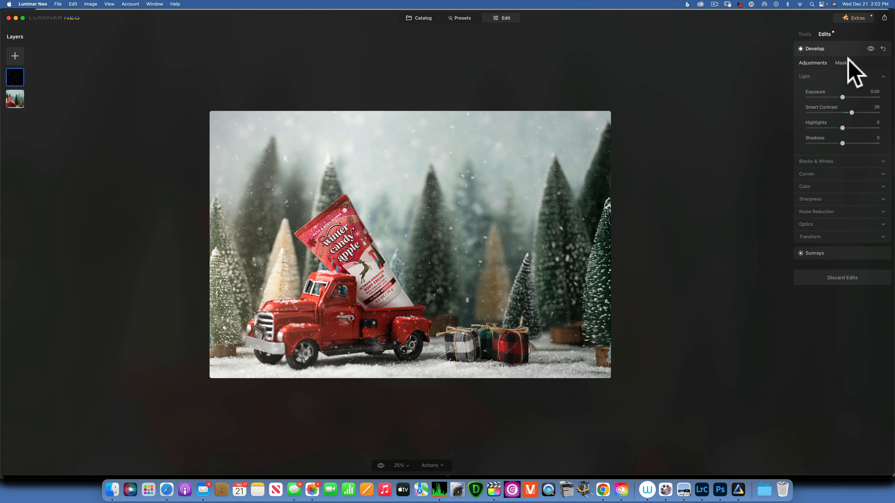
pyautogui.click(826, 33)
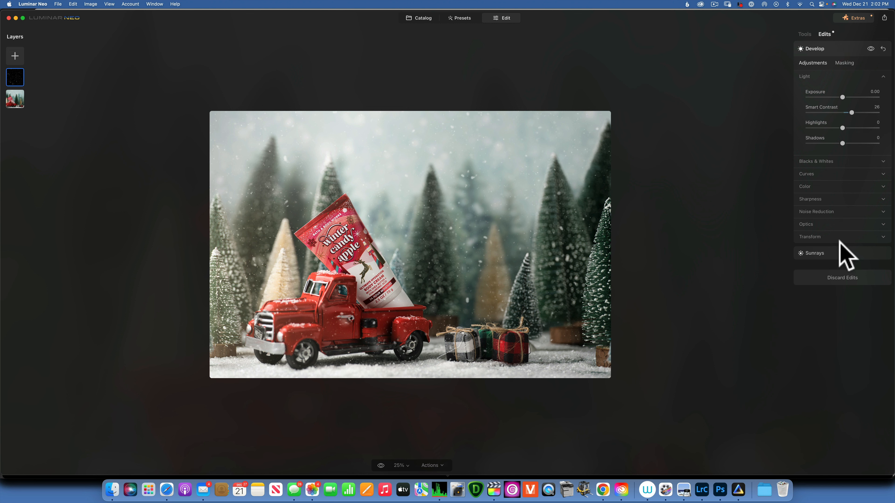
pyautogui.click(820, 253)
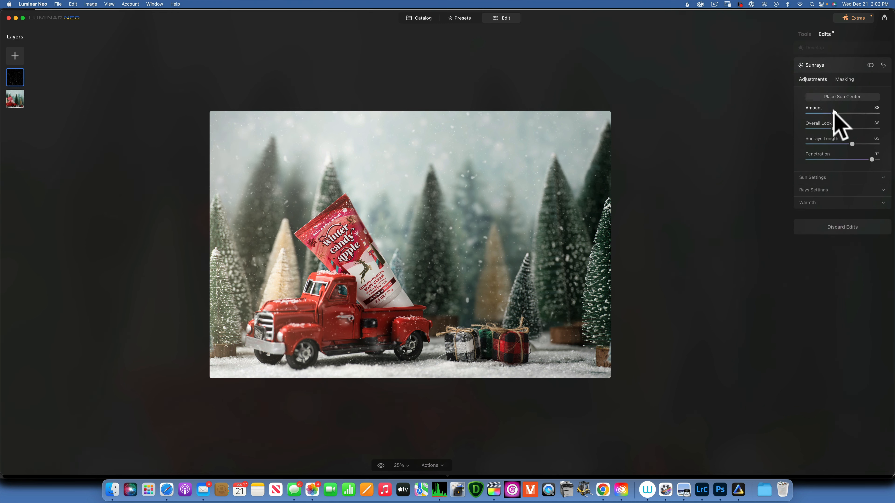
pyautogui.moveTo(833, 110)
pyautogui.mouseDown()
pyautogui.moveTo(813, 110)
pyautogui.moveTo(824, 109)
pyautogui.mouseUp()
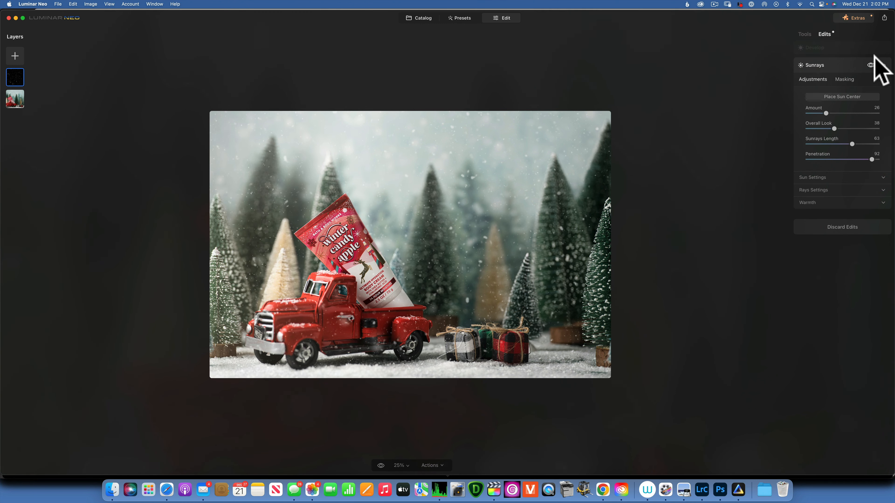
pyautogui.click(870, 64)
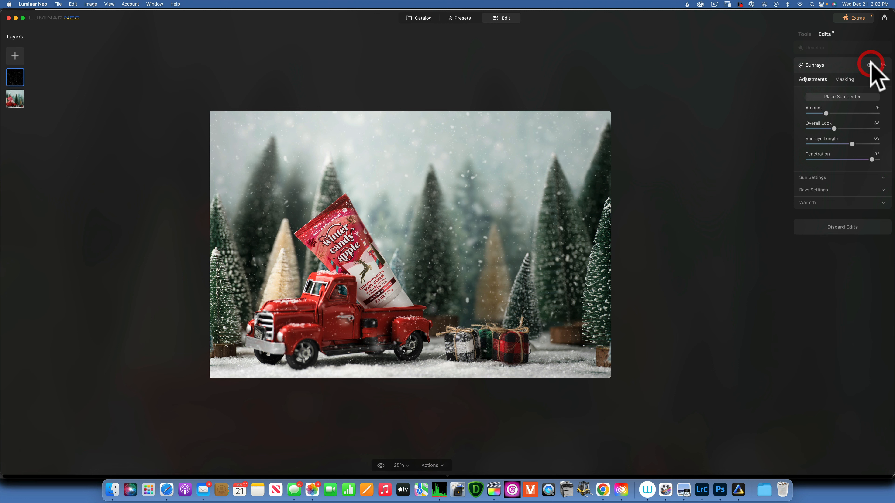
pyautogui.click(870, 64)
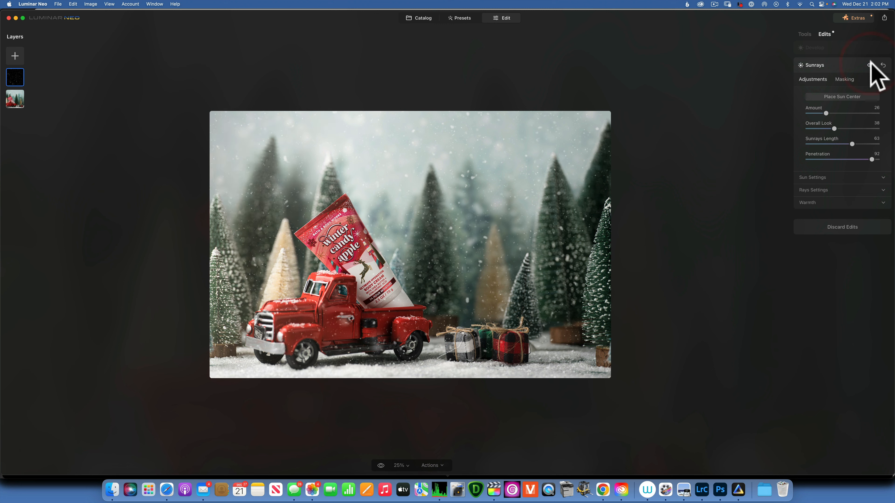
pyautogui.click(805, 33)
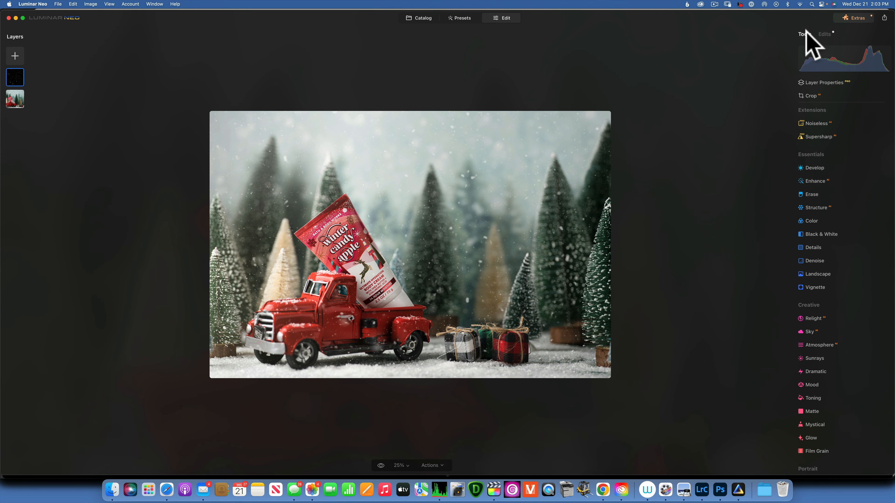
# - Fit the photo to the screen and compare the finished edit with the original version
pyautogui.click(380, 465)
pyautogui.click(380, 465)
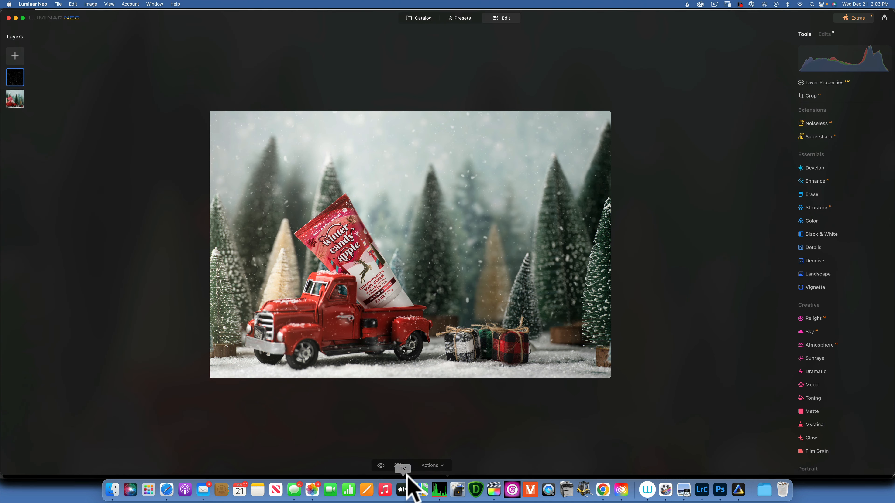
pyautogui.click(405, 465)
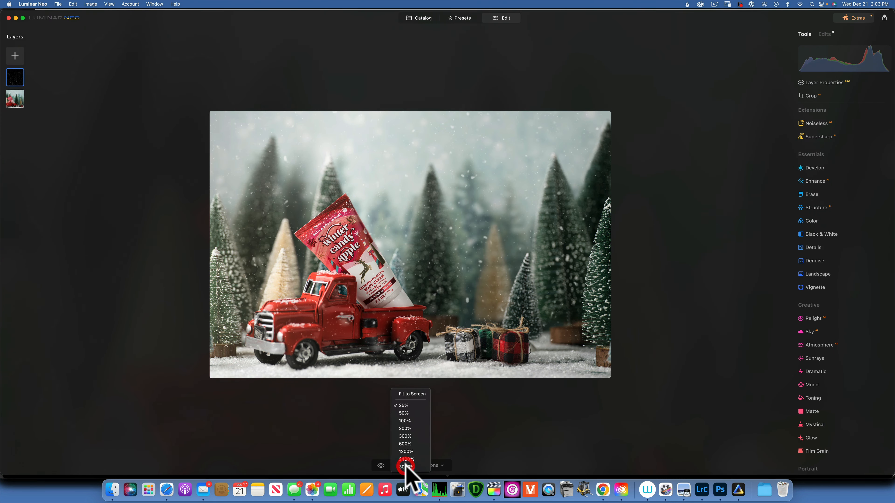
pyautogui.click(410, 394)
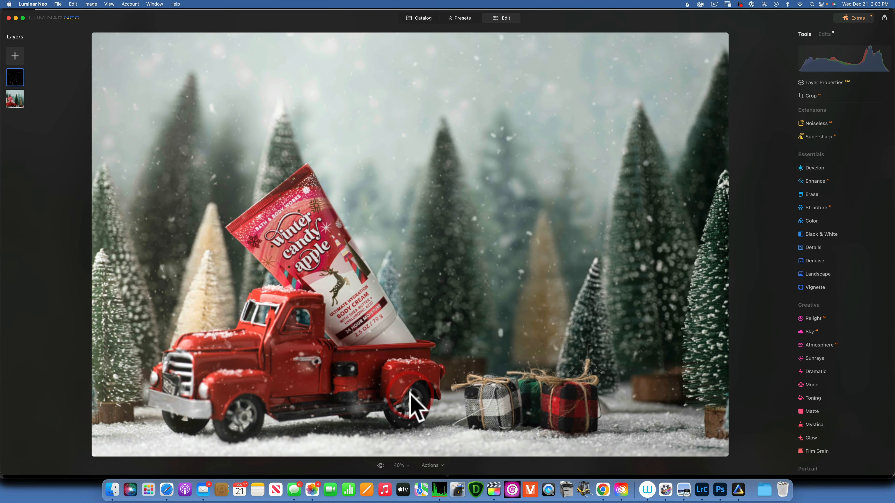
pyautogui.click(381, 465)
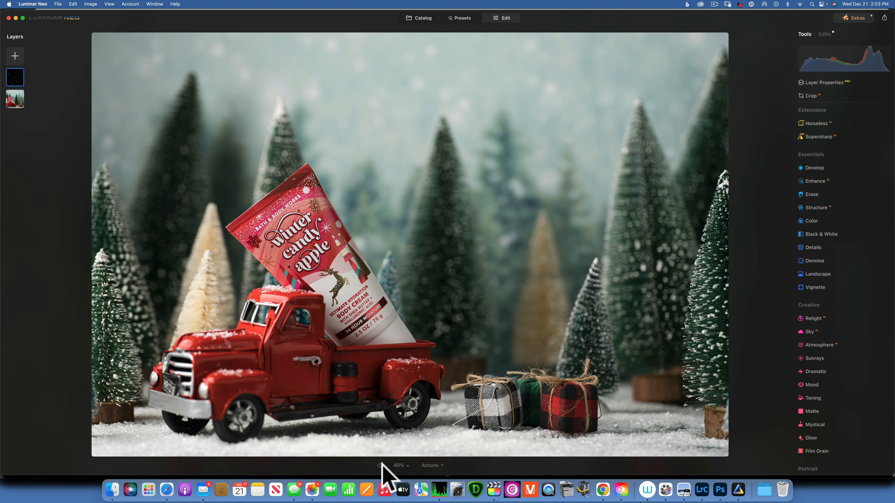
pyautogui.click(380, 466)
pyautogui.click(380, 465)
pyautogui.click(380, 466)
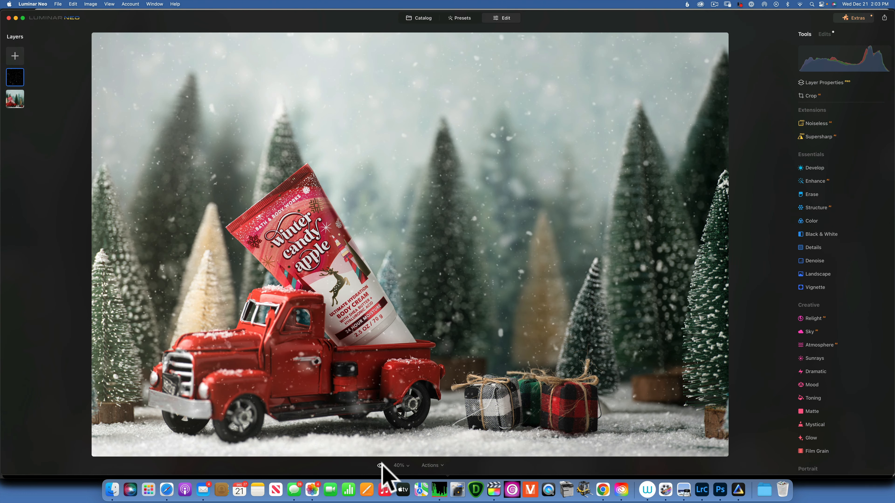